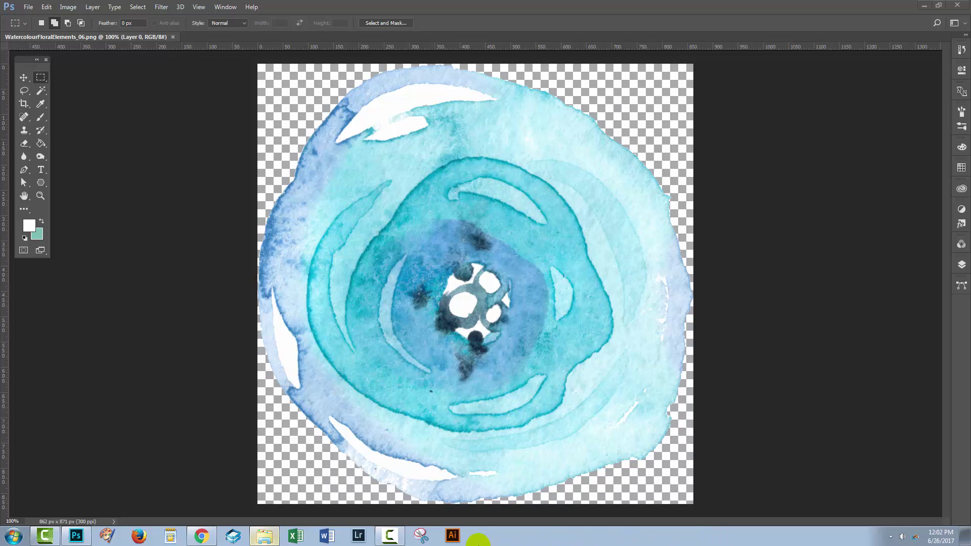
Step: Browse the Octopus Artis Watercolor Flowers Pack listing in Chrome's second tab, then return to Photoshop
click(202, 537)
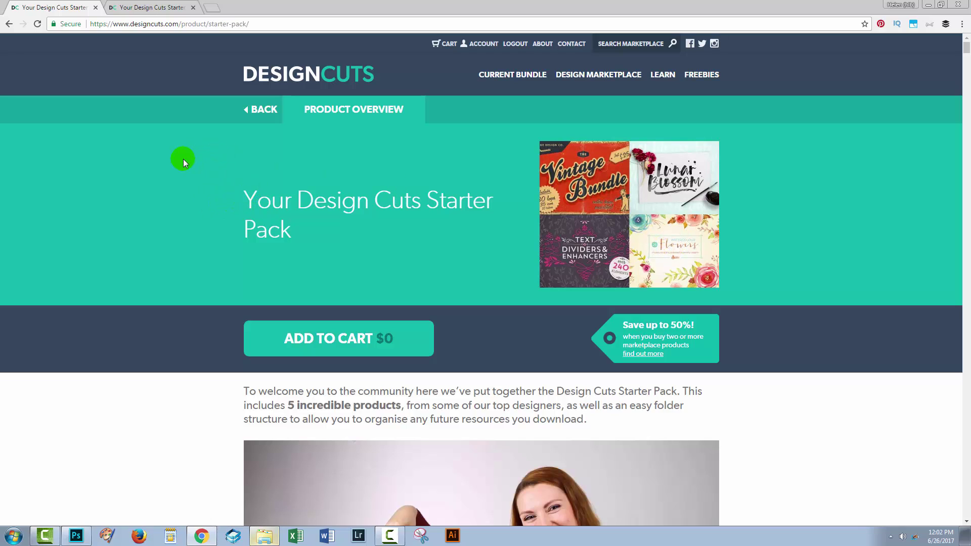
click(150, 6)
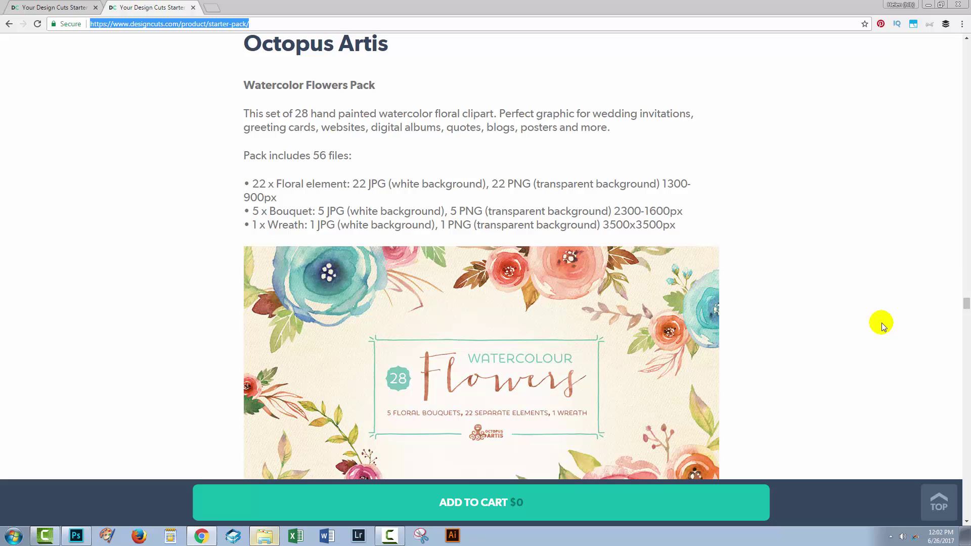
scroll(860, 335, down, 1)
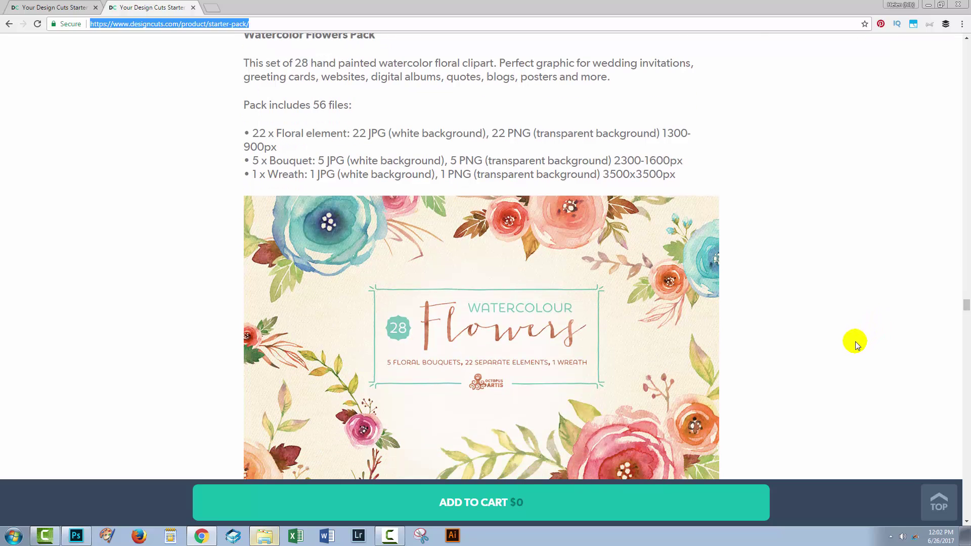
scroll(854, 341, down, 1)
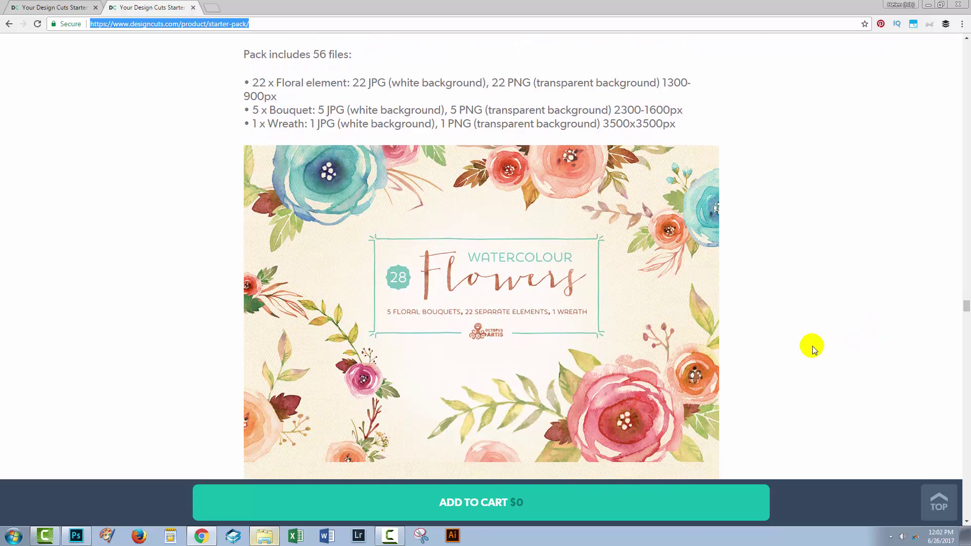
scroll(813, 349, down, 1)
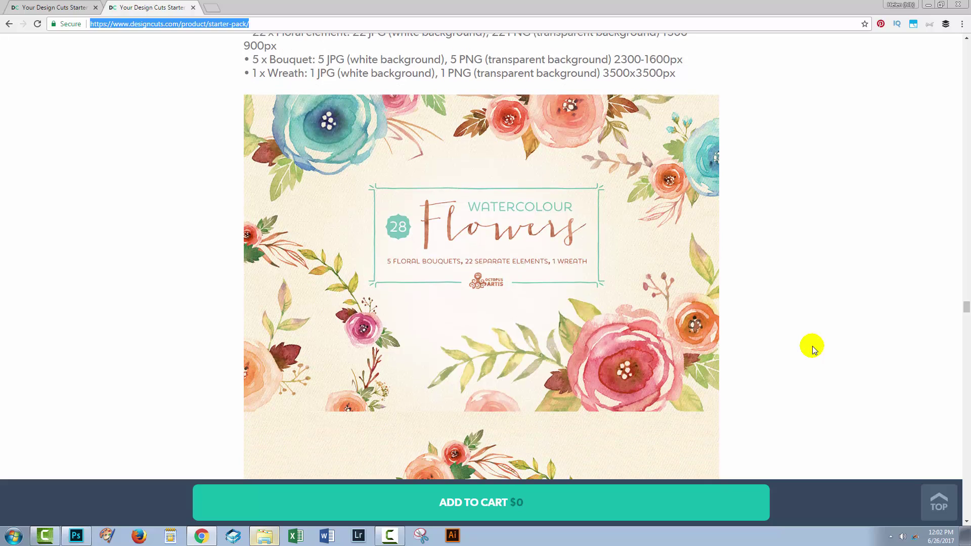
scroll(811, 347, up, 1)
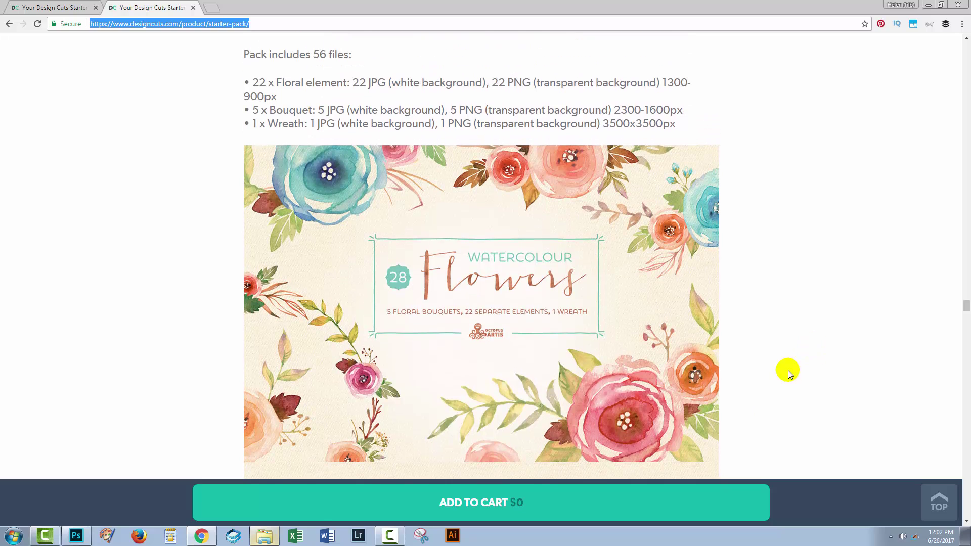
click(76, 535)
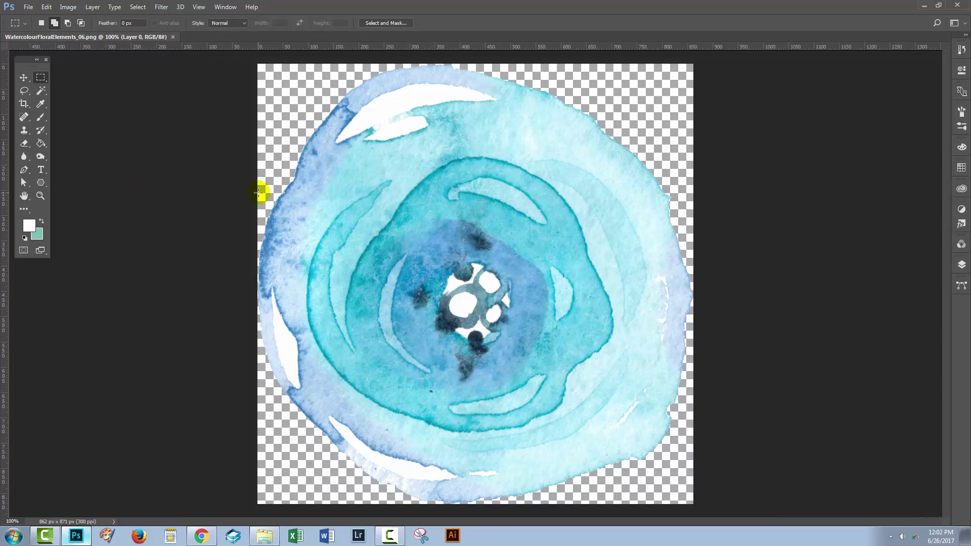
Step: Create a blank white 1000×1000 px document, then bring the flower PNG back to front
click(27, 8)
click(31, 16)
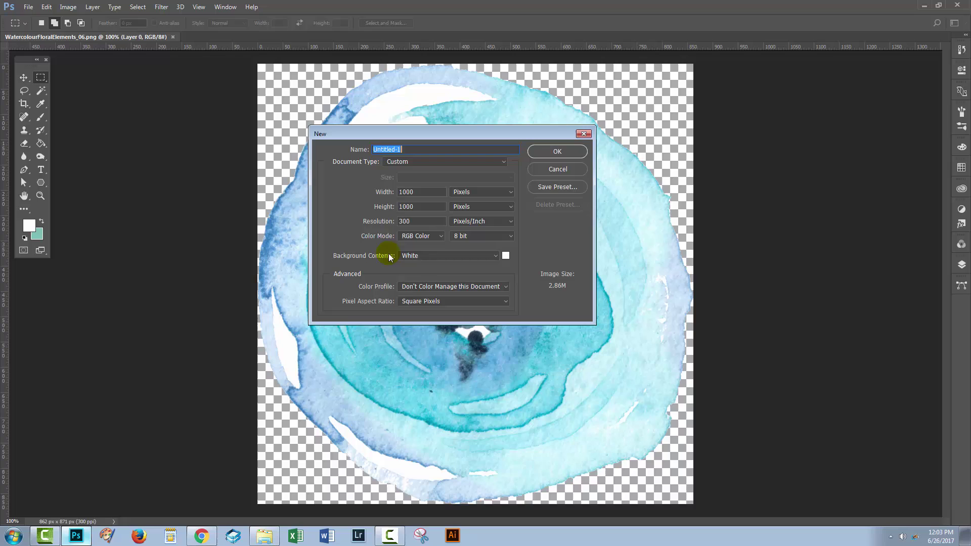
click(557, 151)
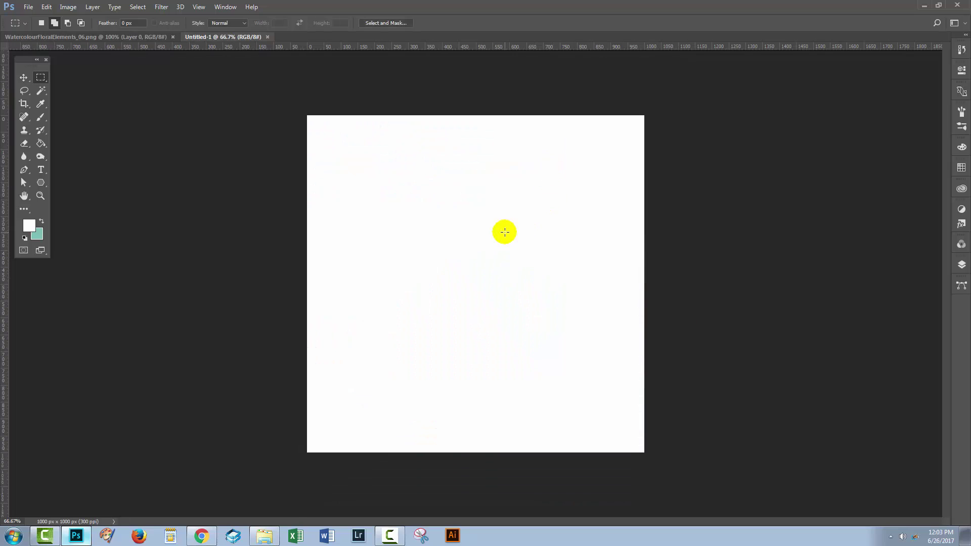
click(77, 38)
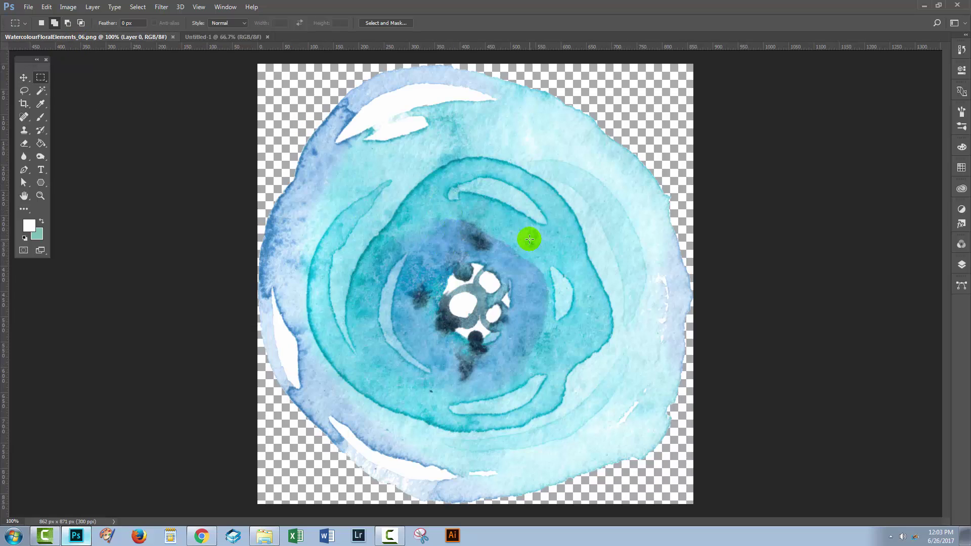
Step: Duplicate the flower's Layer 0 into Untitled-1 and view it there as Layer 1
click(961, 264)
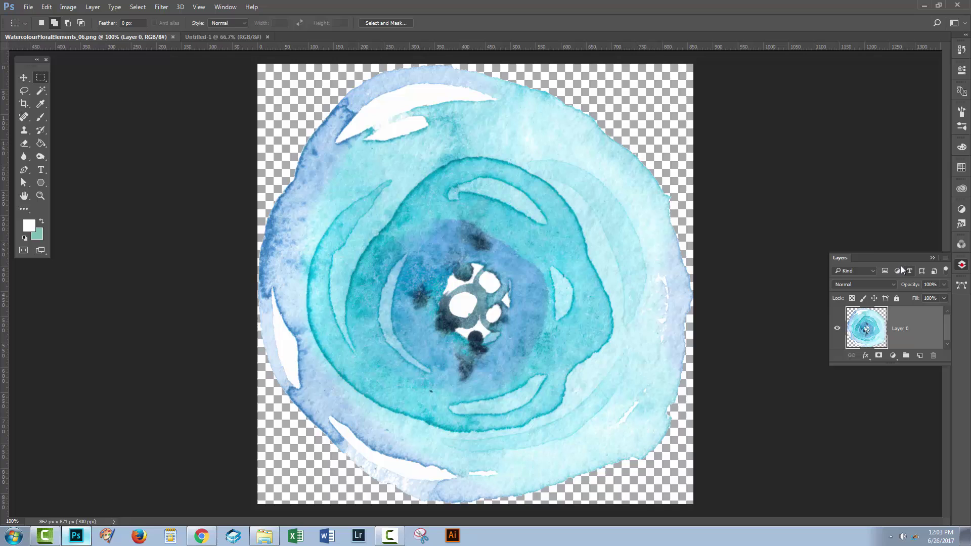
right_click(908, 336)
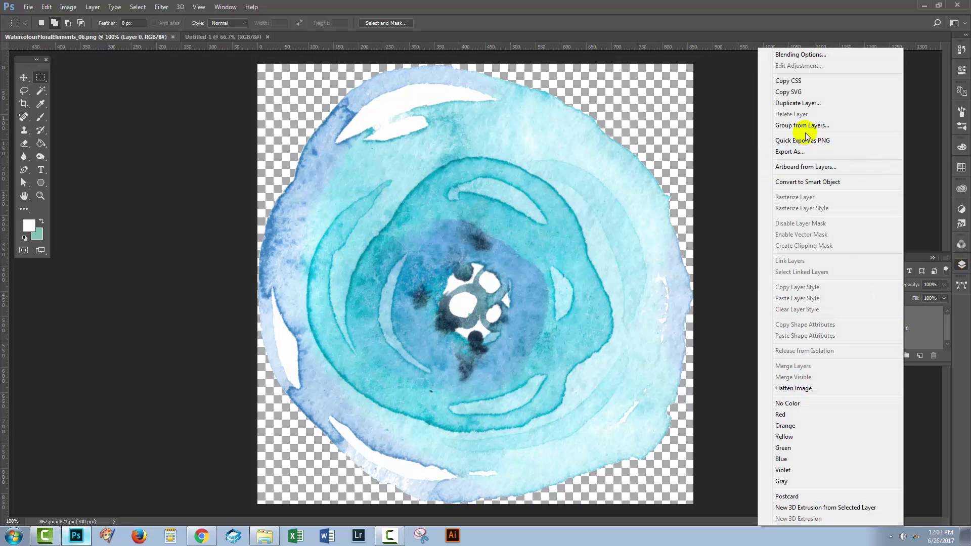
click(789, 104)
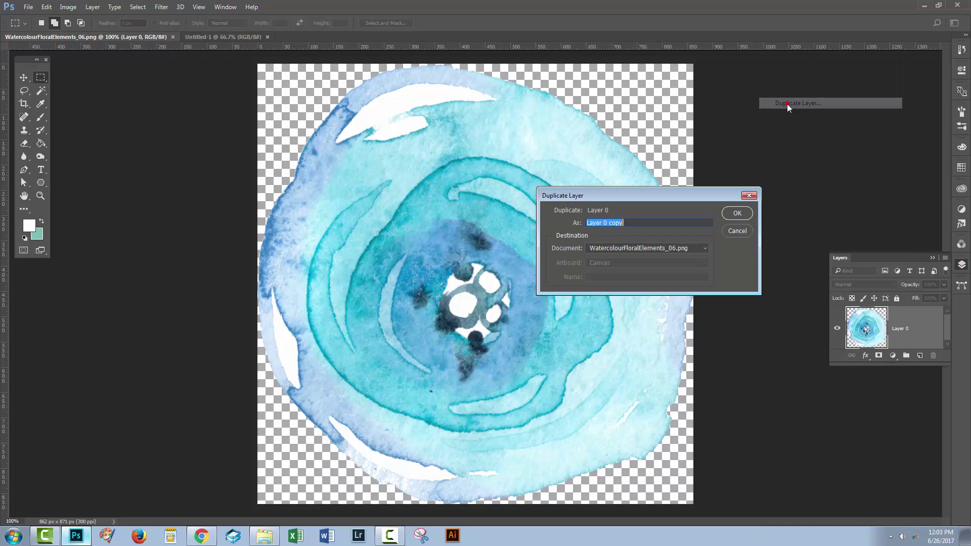
click(621, 249)
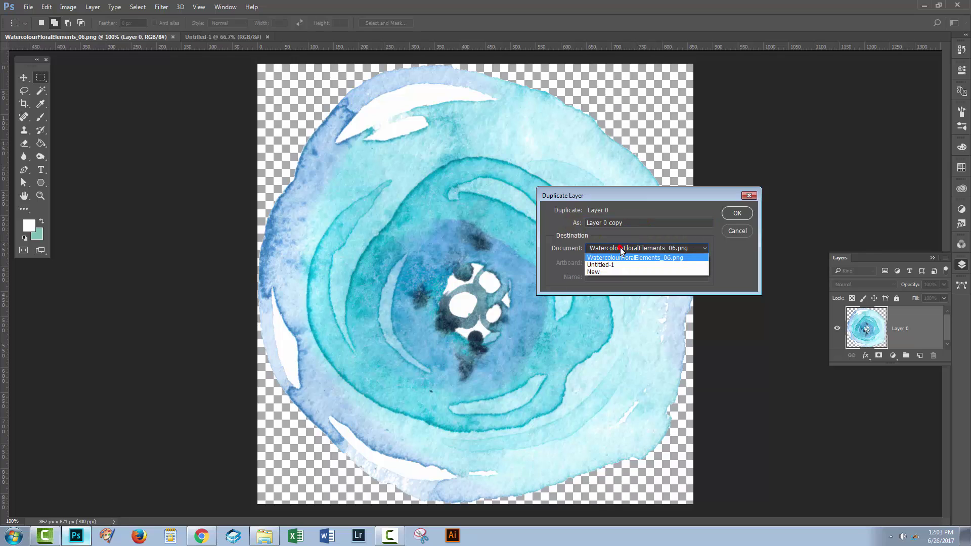
click(593, 265)
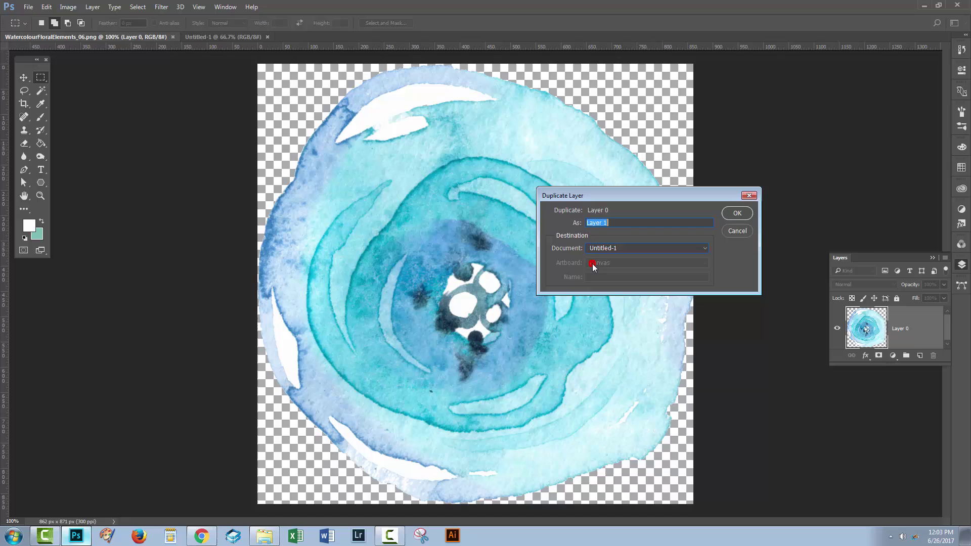
click(731, 213)
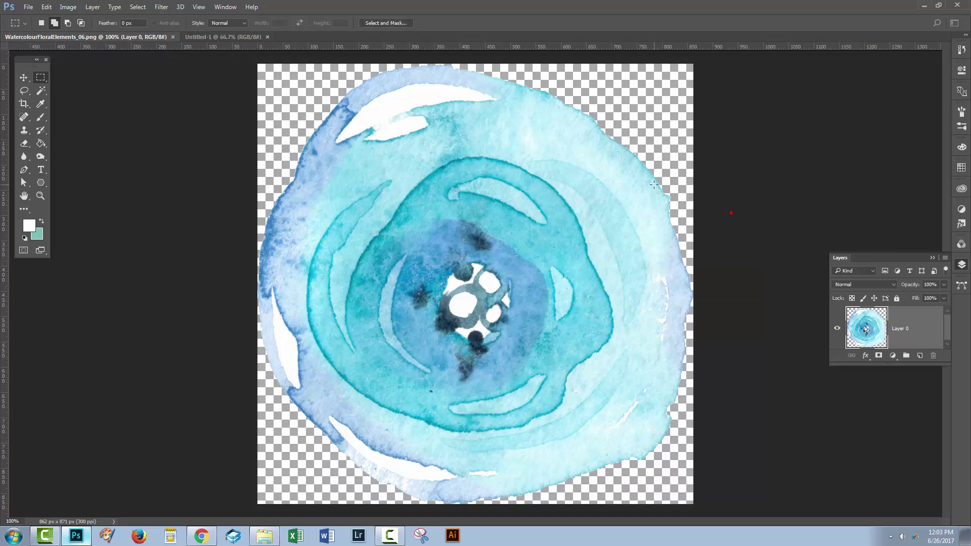
click(213, 37)
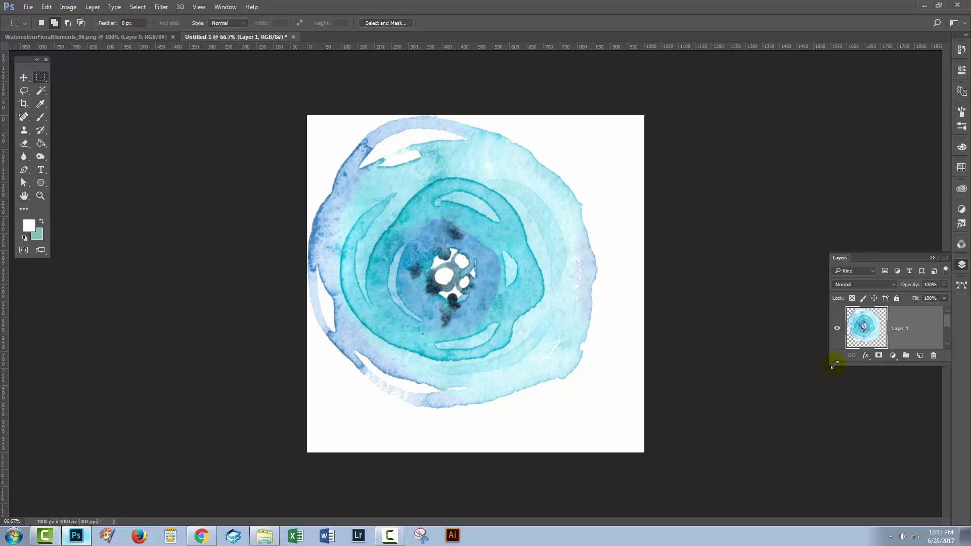
Step: Drag the Layer 1 flower right and down toward the centre of the Untitled-1 canvas
mouse_move(830, 363)
mouse_down()
mouse_move(825, 411)
mouse_move(805, 439)
mouse_up()
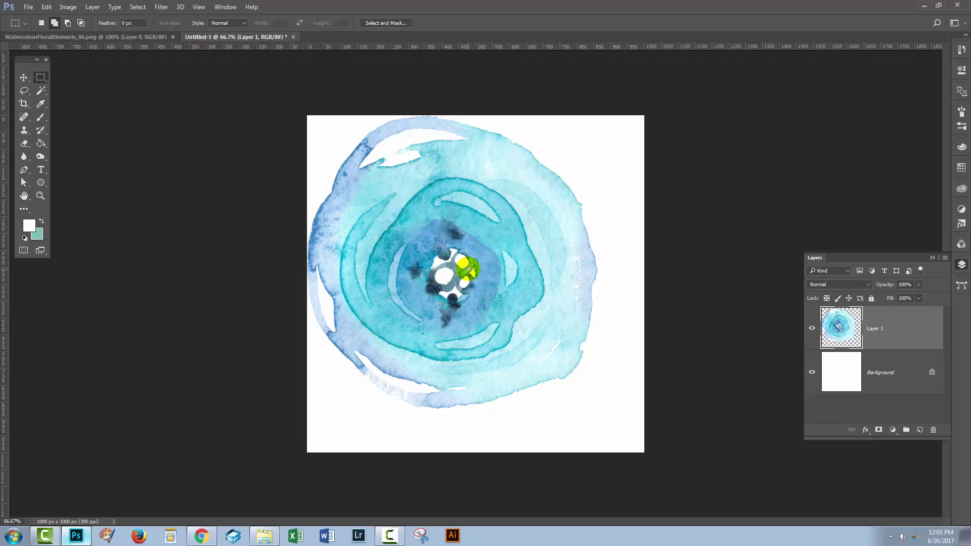
click(25, 80)
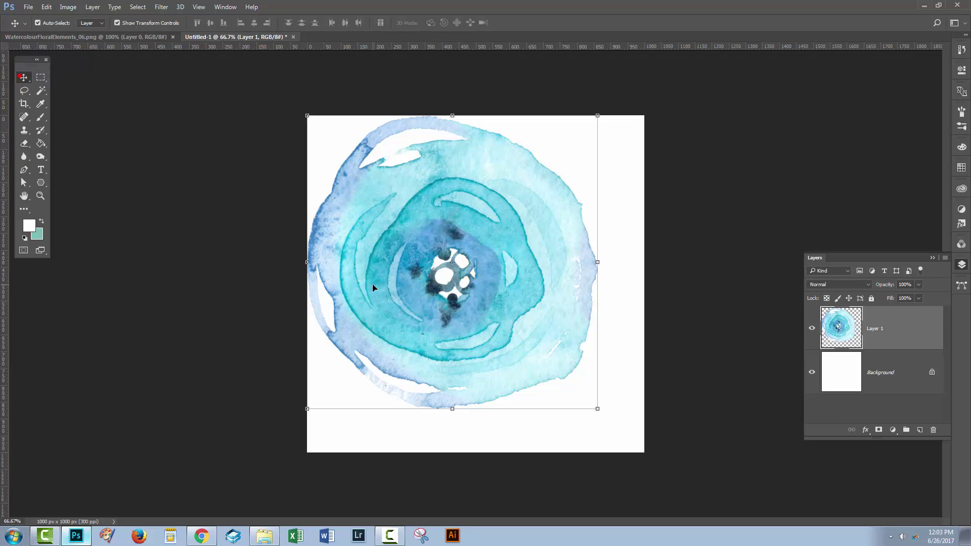
drag(410, 297, 431, 314)
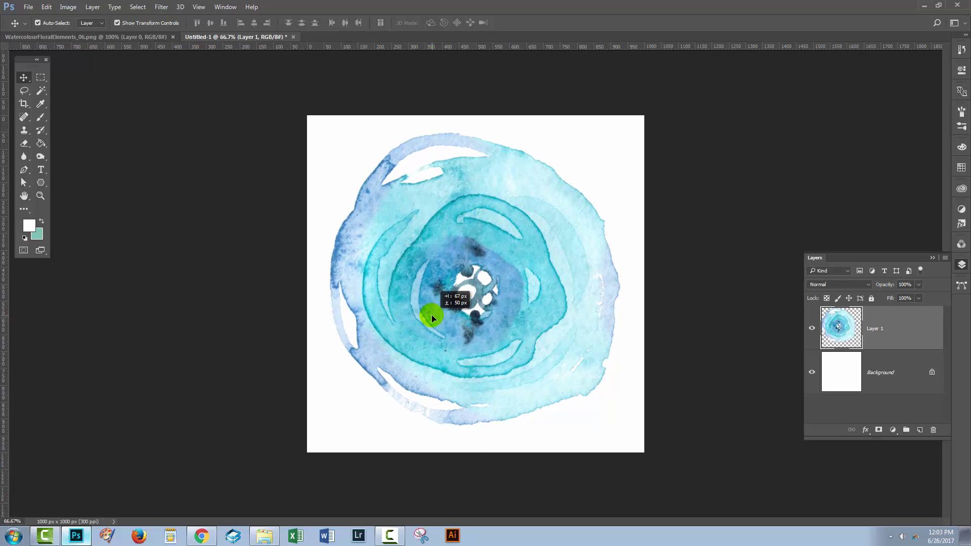
click(632, 449)
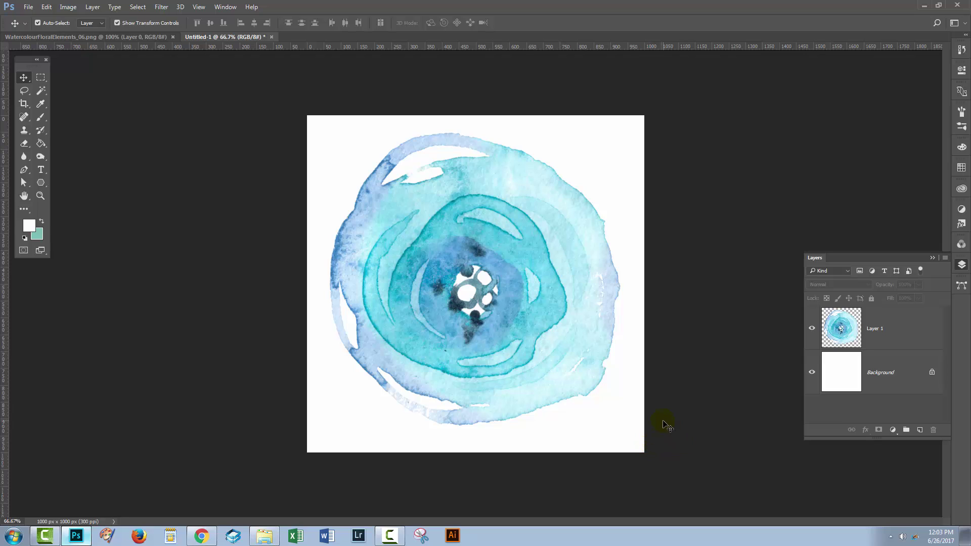
Step: Select all of Untitled-1 and define it as a pattern named 'Blue flower'
click(136, 7)
click(139, 18)
click(45, 7)
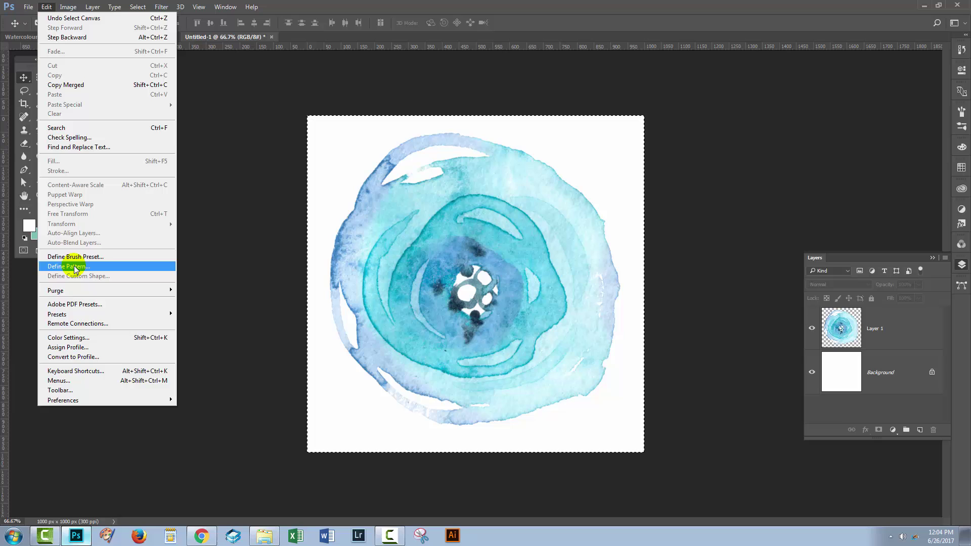
click(75, 267)
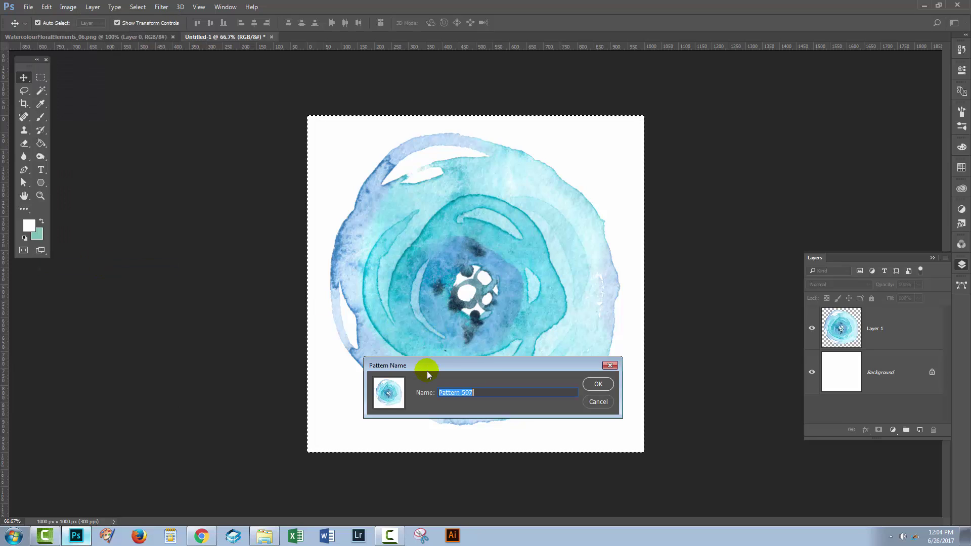
text(Blue flo)
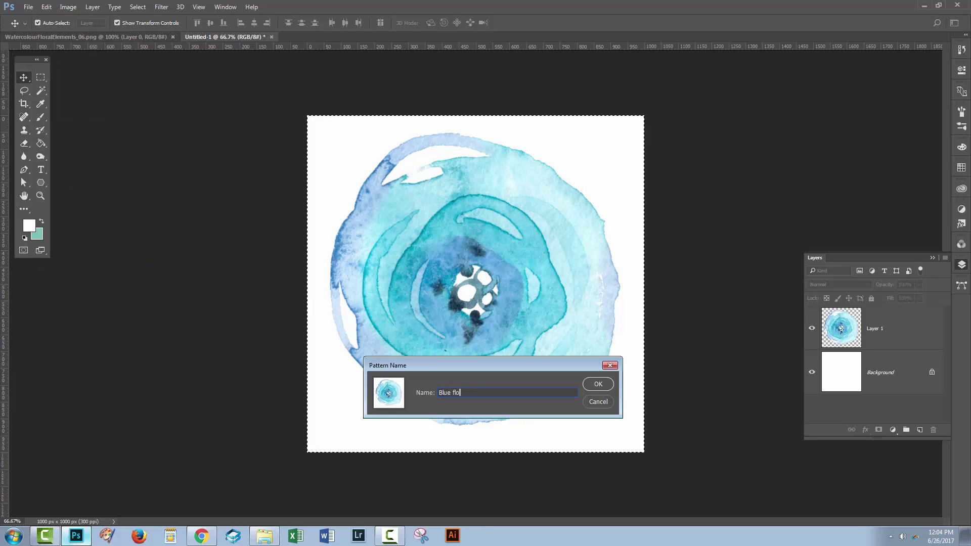
text(wer)
click(598, 384)
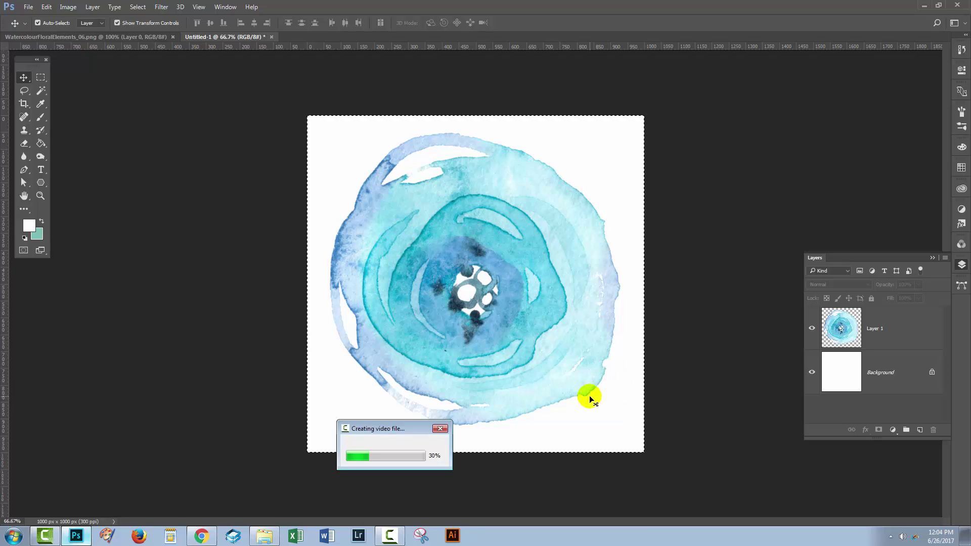
click(610, 493)
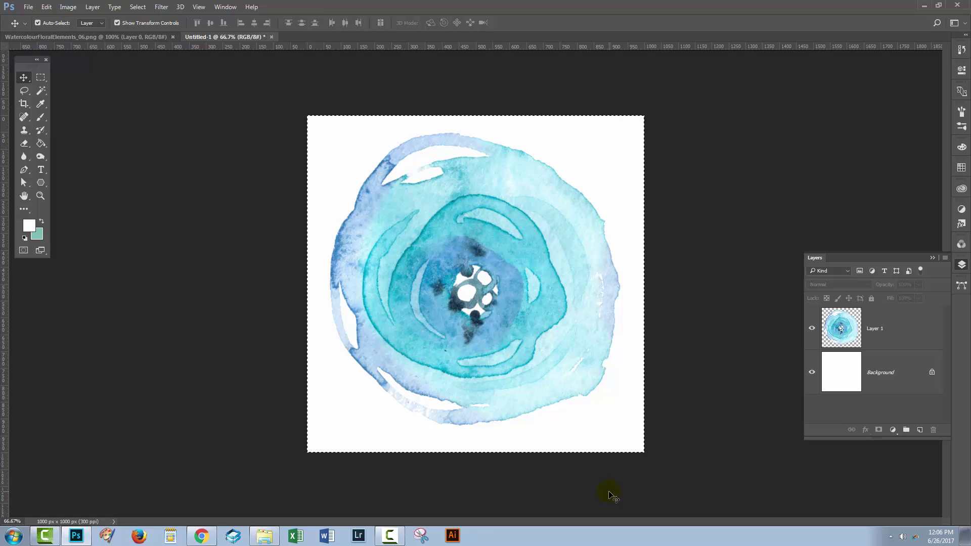
Step: Create a new white 3600×3600 px, 300 ppi document, Untitled-2
click(28, 8)
click(31, 15)
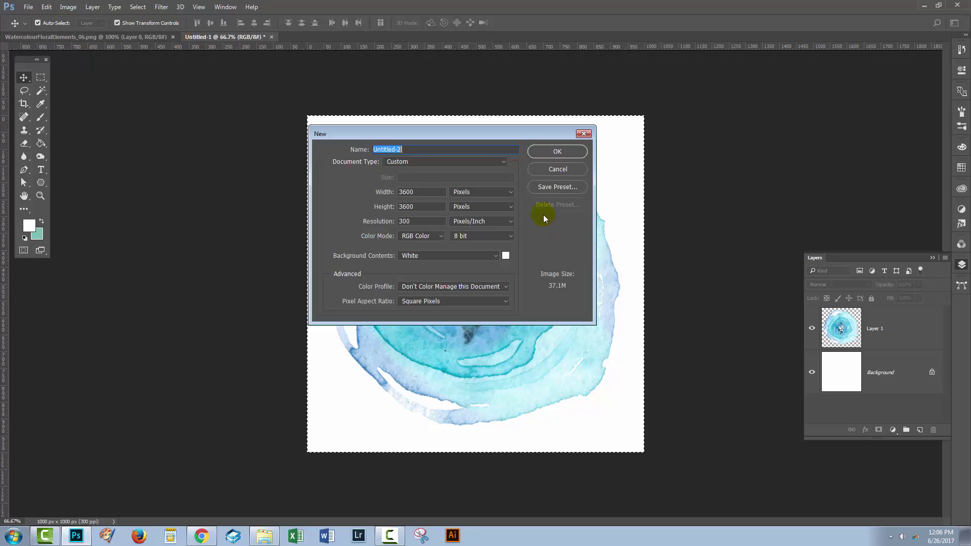
click(553, 157)
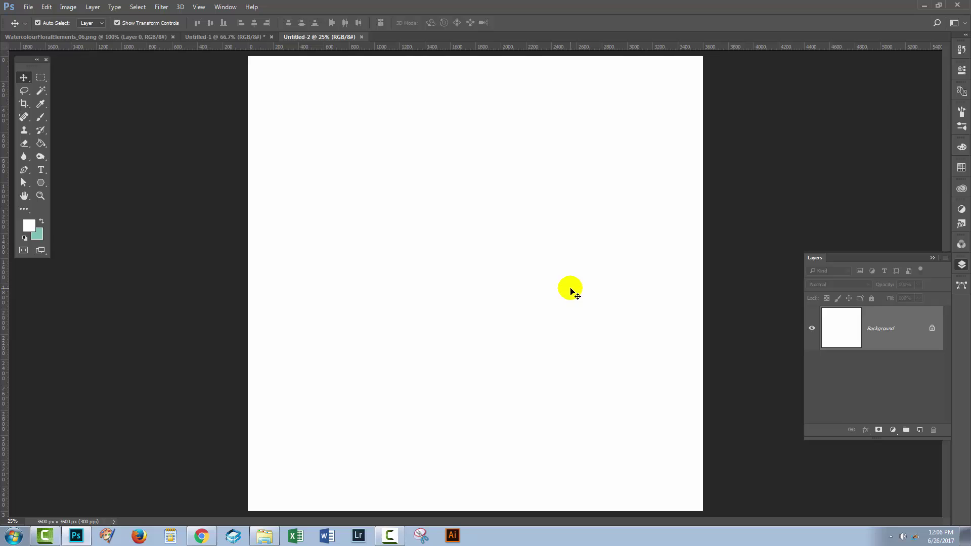
Step: Add a Pattern Fill layer using the Blue flower pattern at 75% scale
click(89, 8)
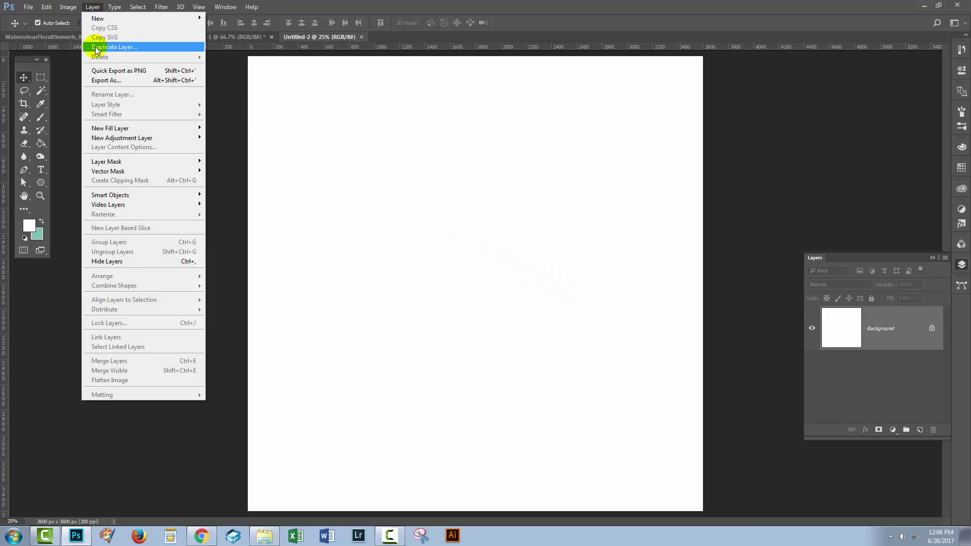
mouse_move(110, 128)
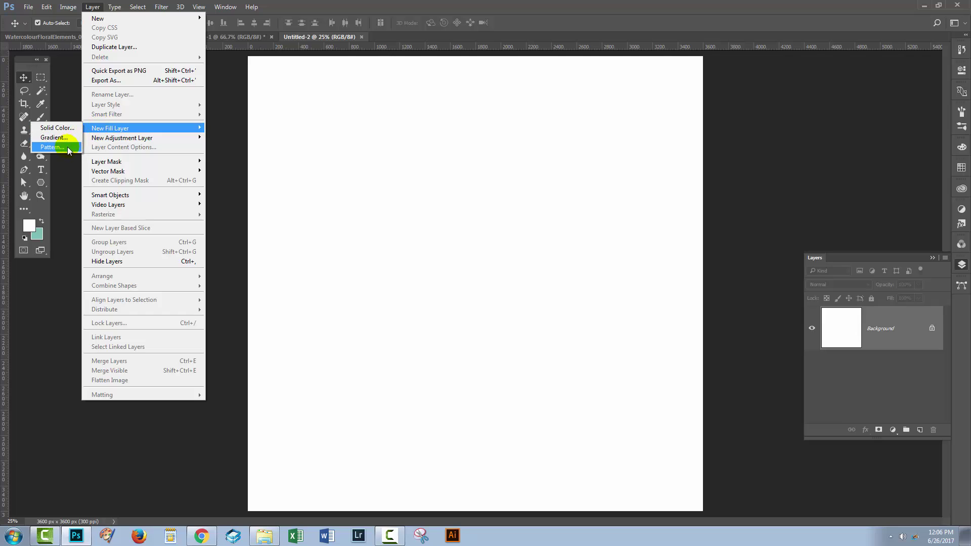
click(71, 146)
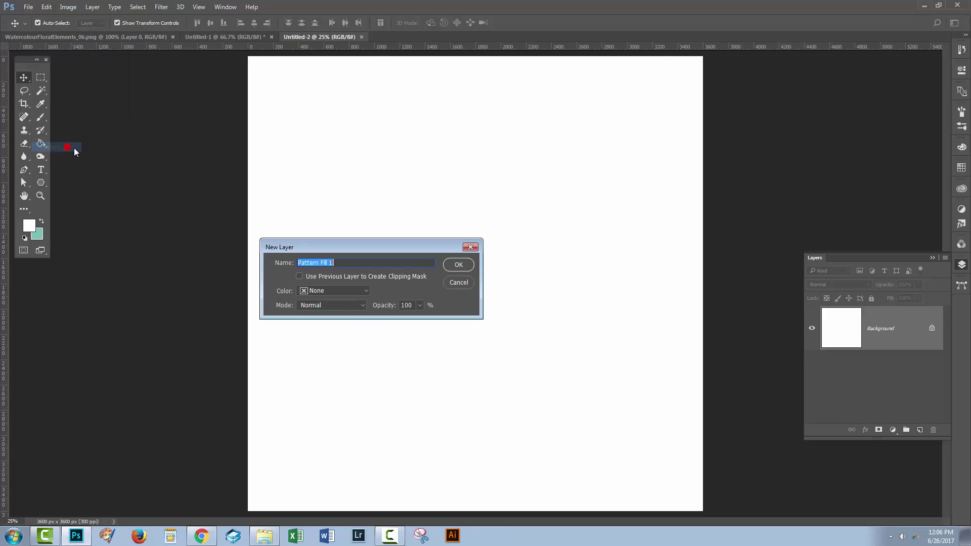
click(457, 266)
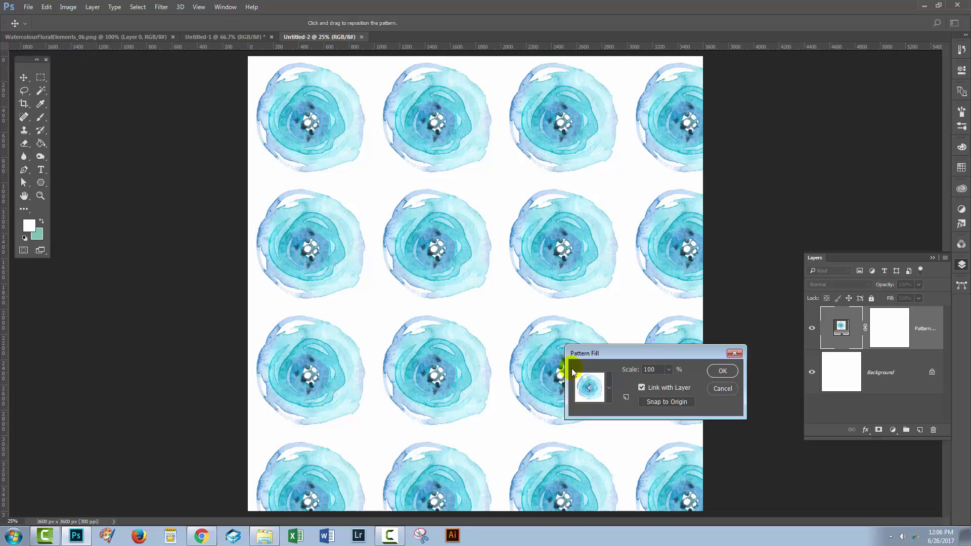
click(608, 389)
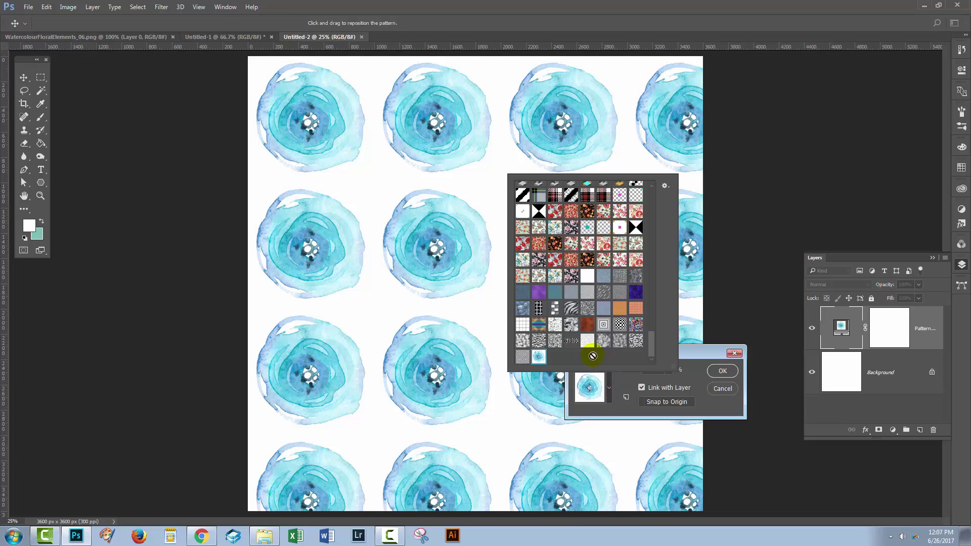
click(535, 358)
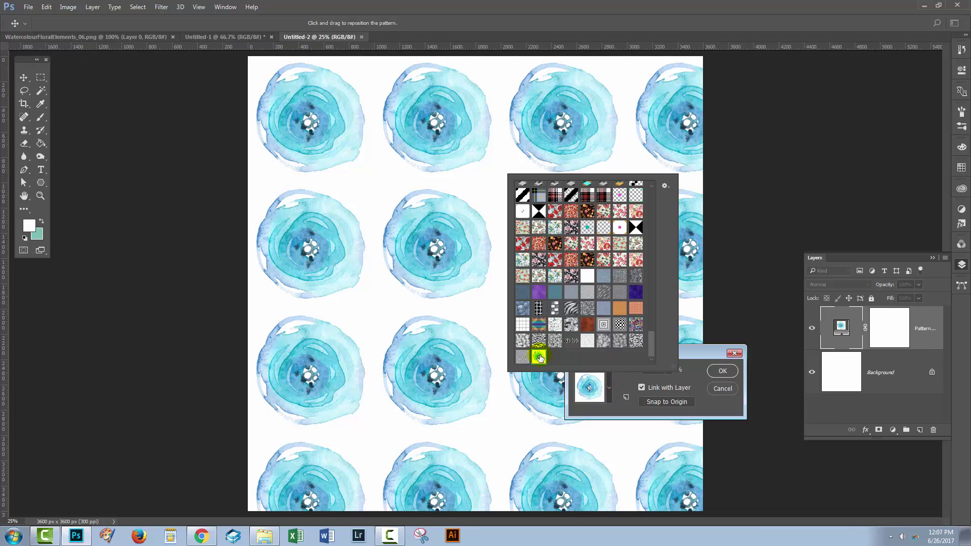
click(693, 352)
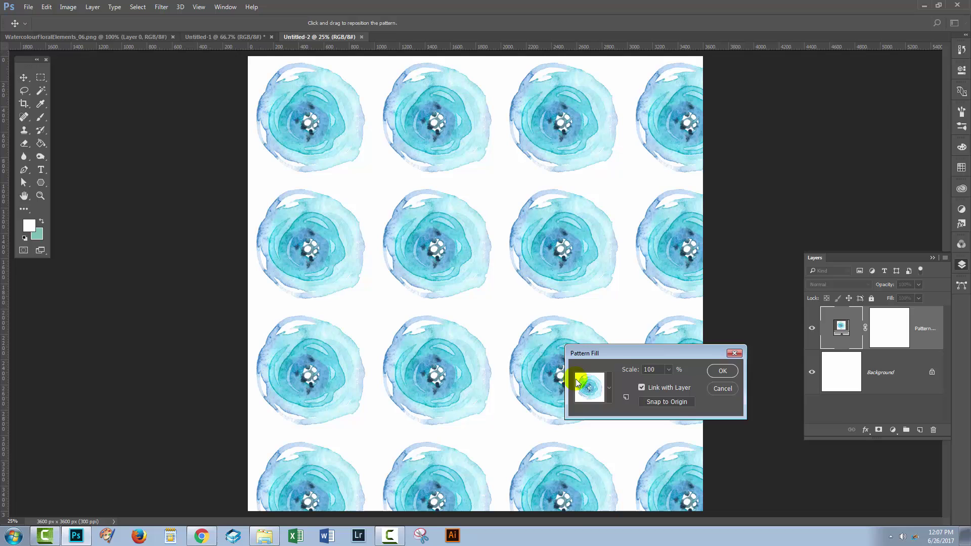
drag(616, 354, 642, 320)
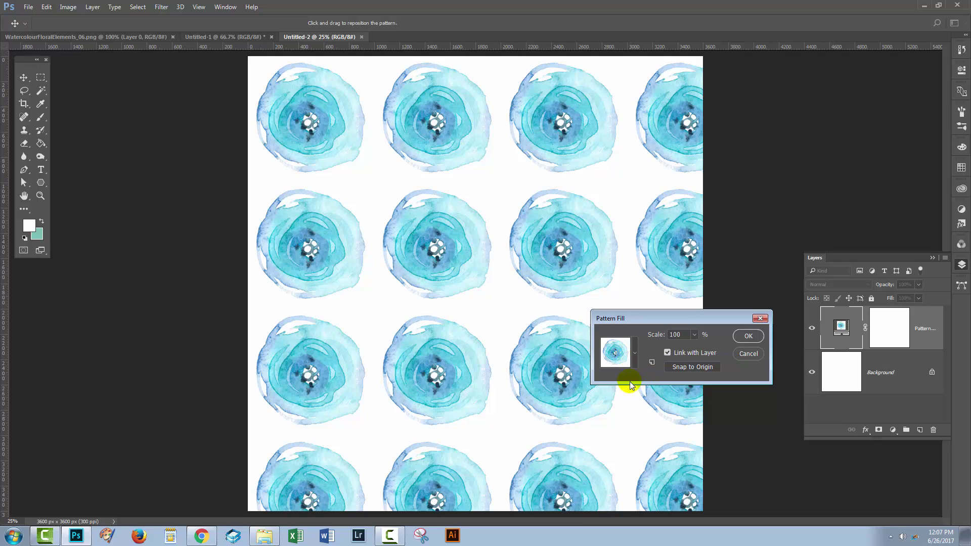
click(694, 337)
text(75)
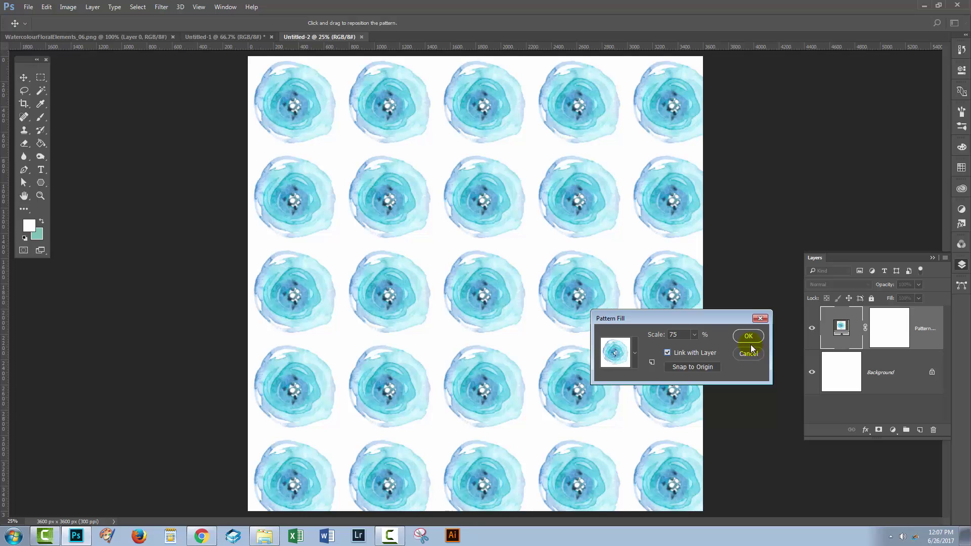
click(748, 338)
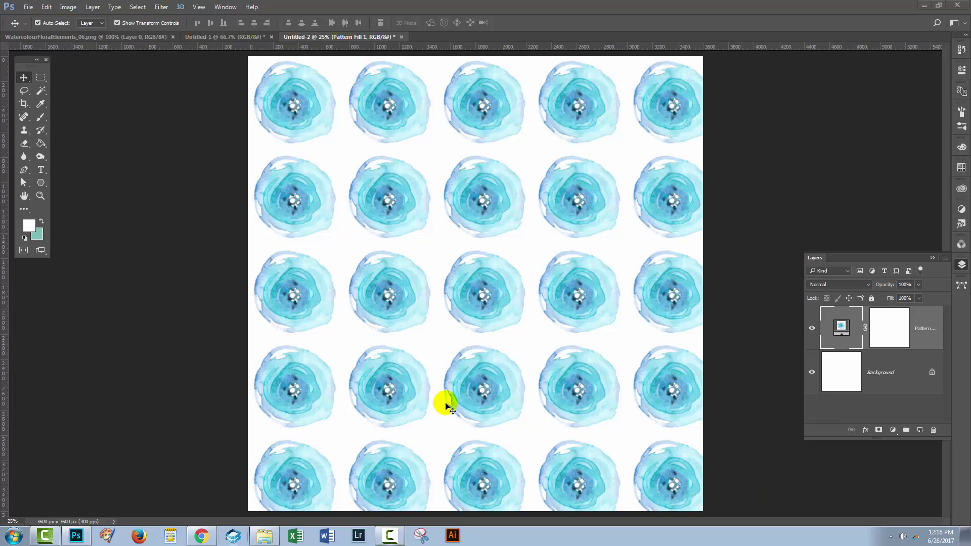
Step: Switch to the Untitled-1 document holding the single blue flower
click(195, 35)
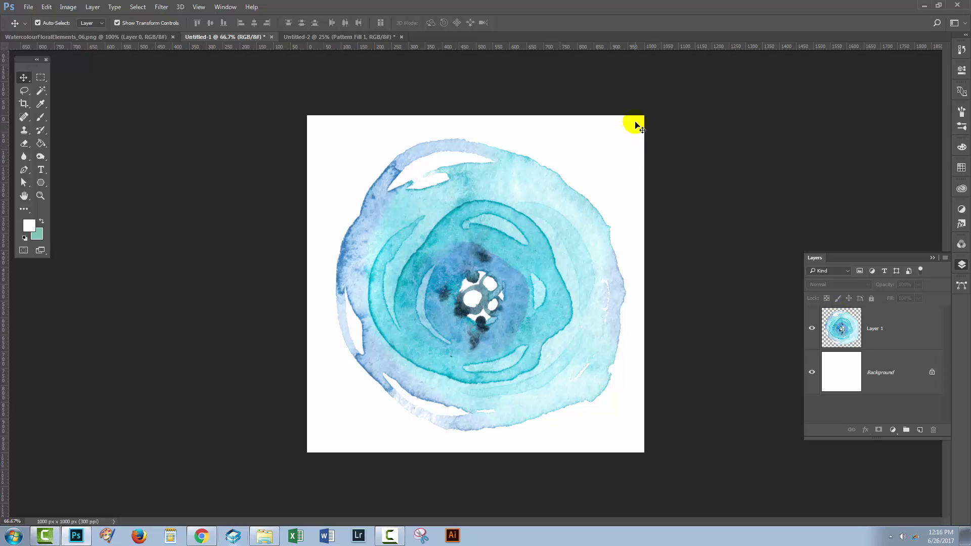
click(466, 377)
Step: Offset Layer 1 by +500 px right and +500 px down with Wrap Around
click(846, 326)
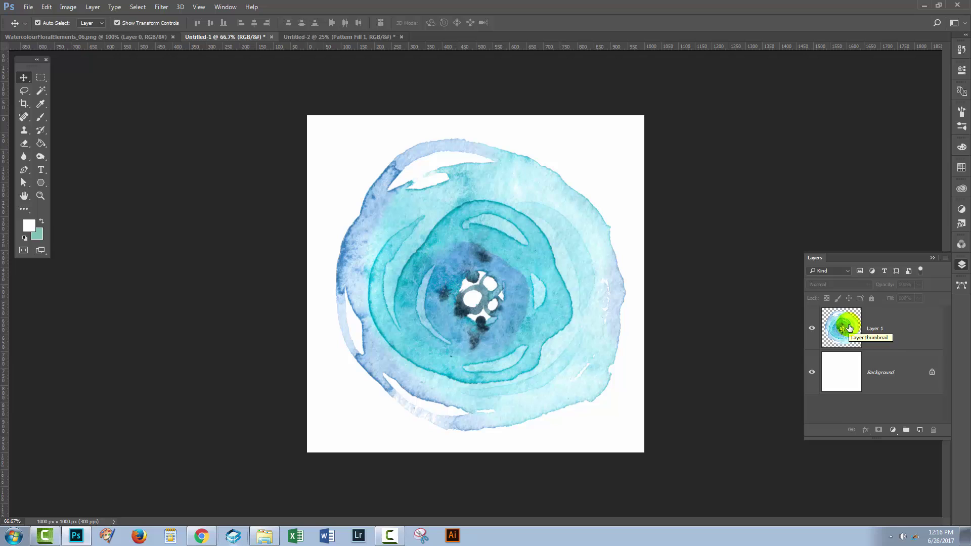
click(862, 318)
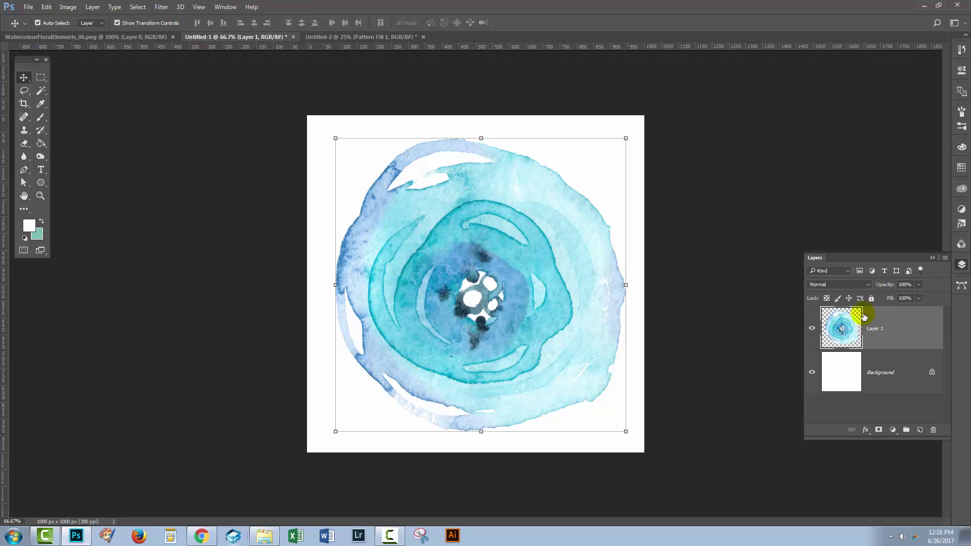
click(163, 9)
mouse_move(197, 205)
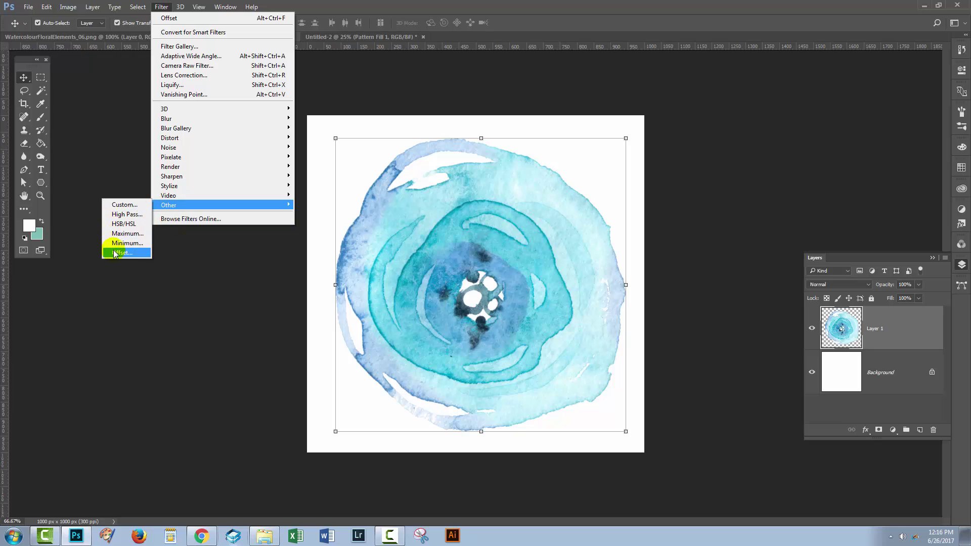
click(116, 253)
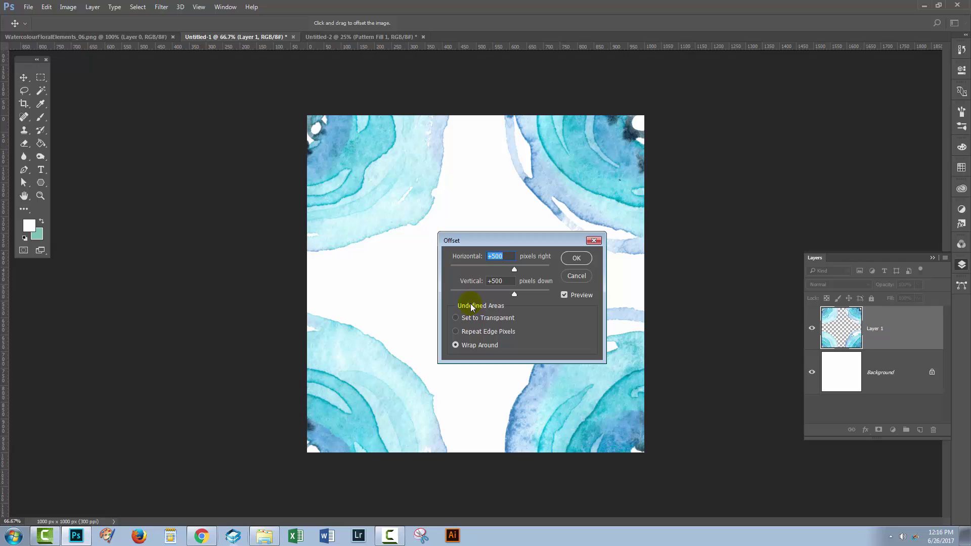
click(493, 257)
click(581, 259)
click(576, 260)
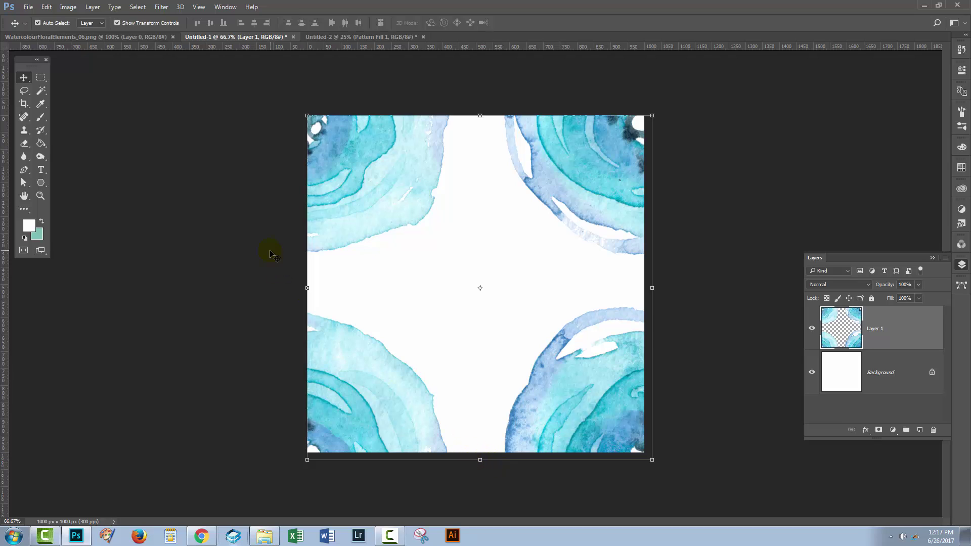
Step: Undo the offset and crop Layer 1 to the canvas bounds
click(46, 7)
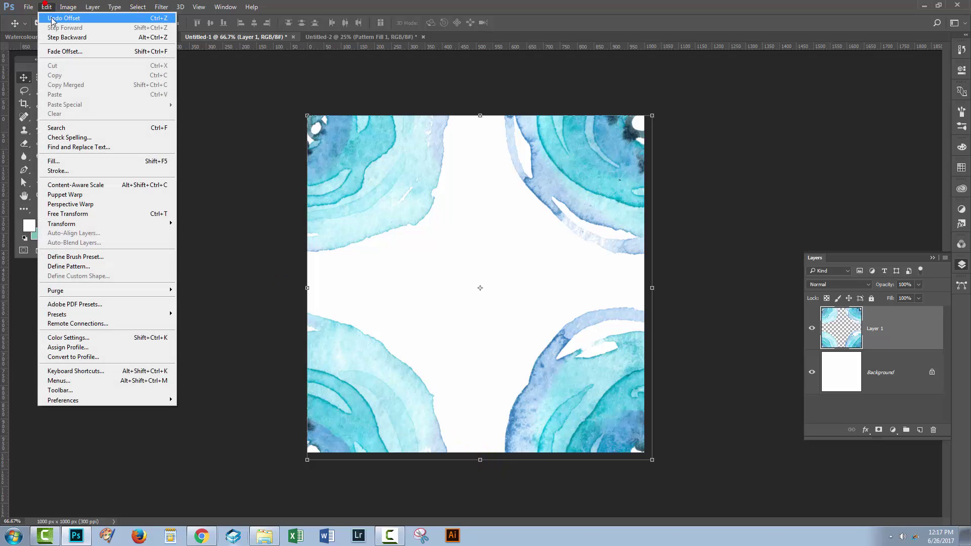
click(50, 15)
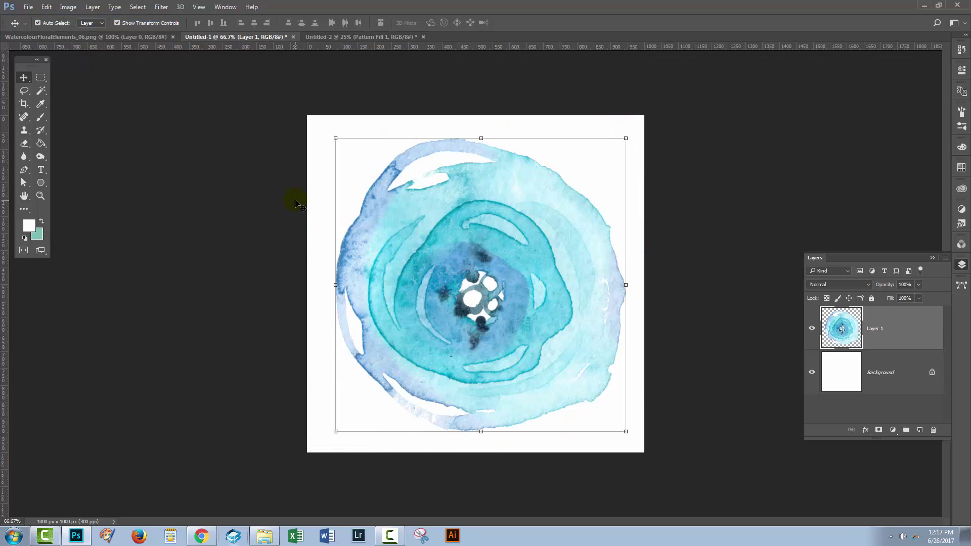
click(23, 105)
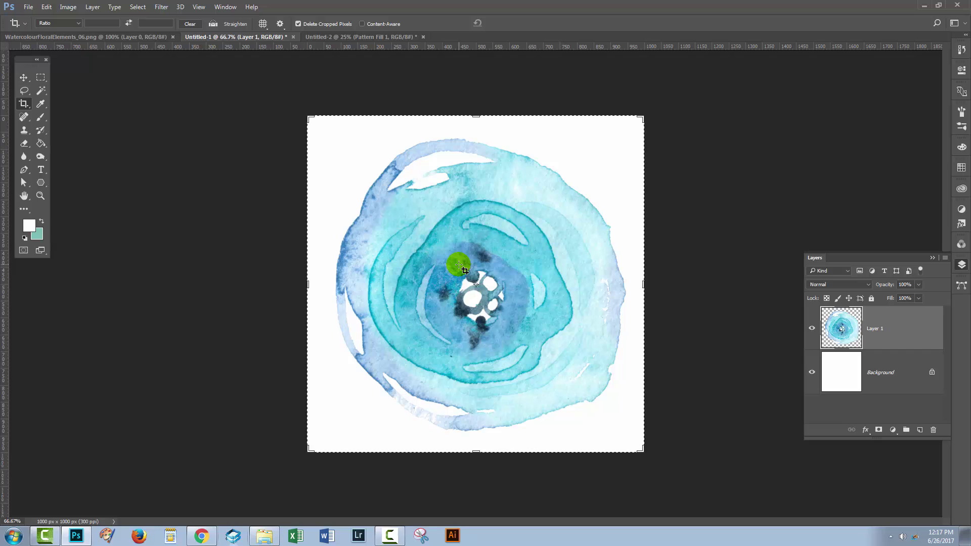
double_click(459, 264)
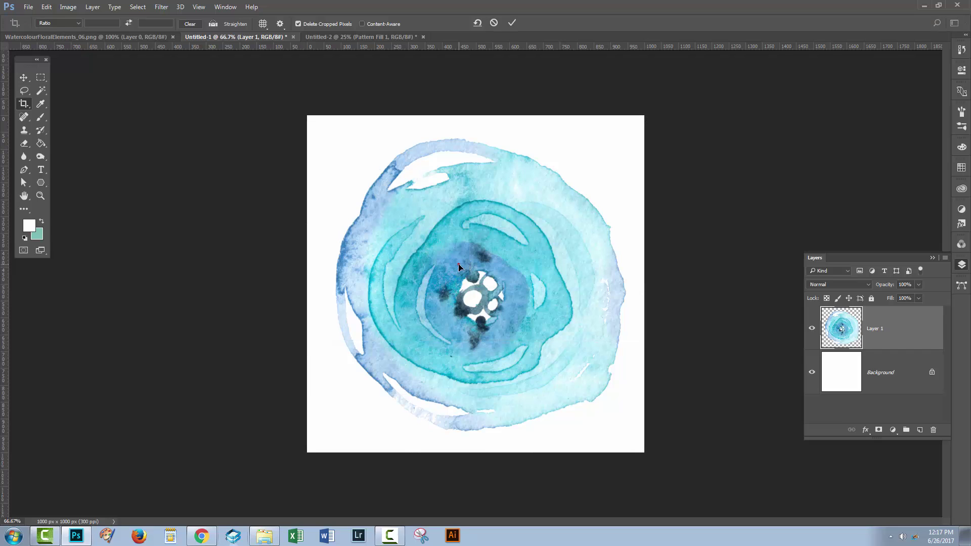
Step: Reapply the +500/+500 px wrap-around Offset to Layer 1
click(841, 328)
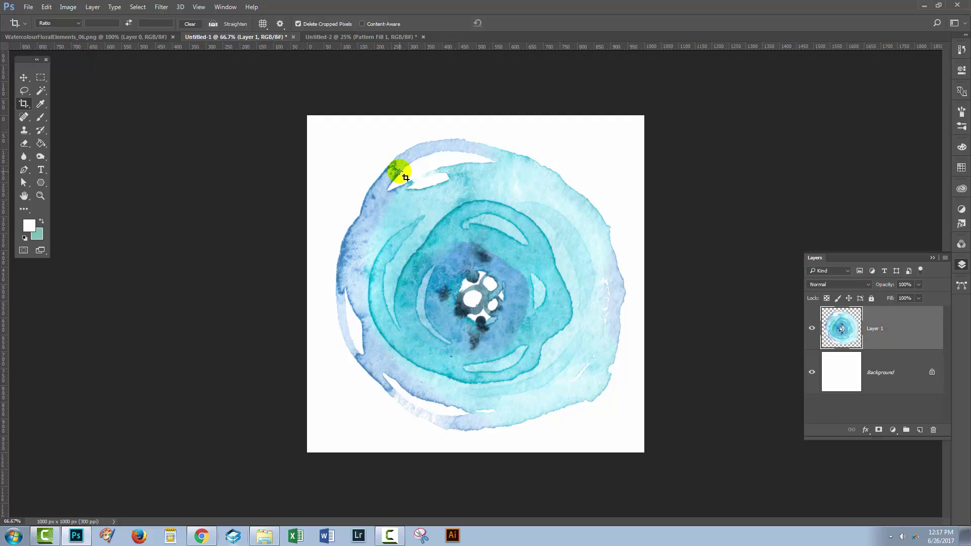
click(159, 8)
mouse_move(169, 205)
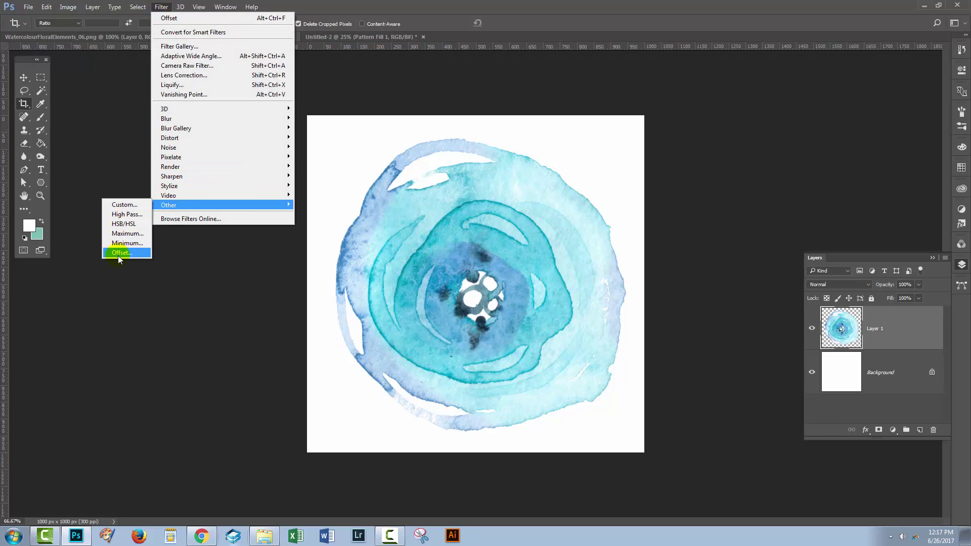
click(122, 252)
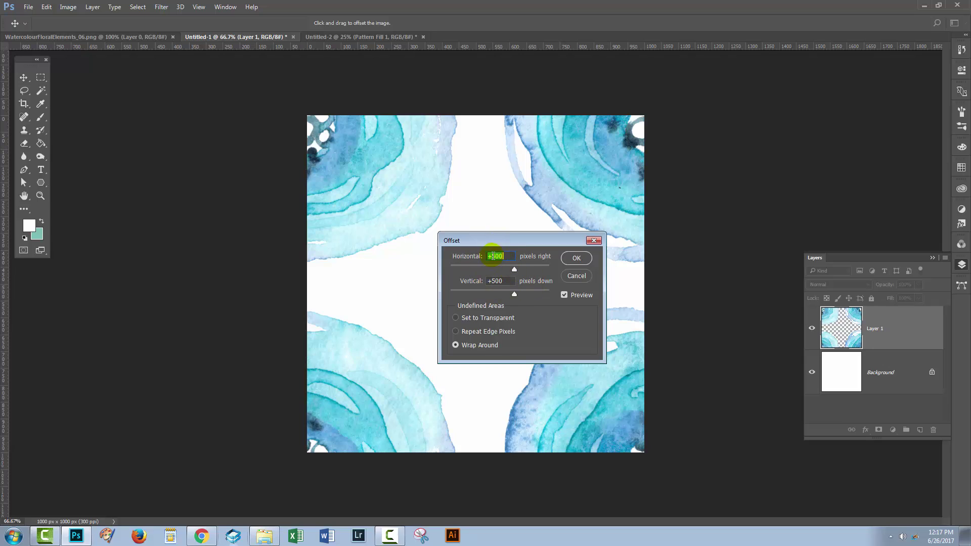
click(575, 259)
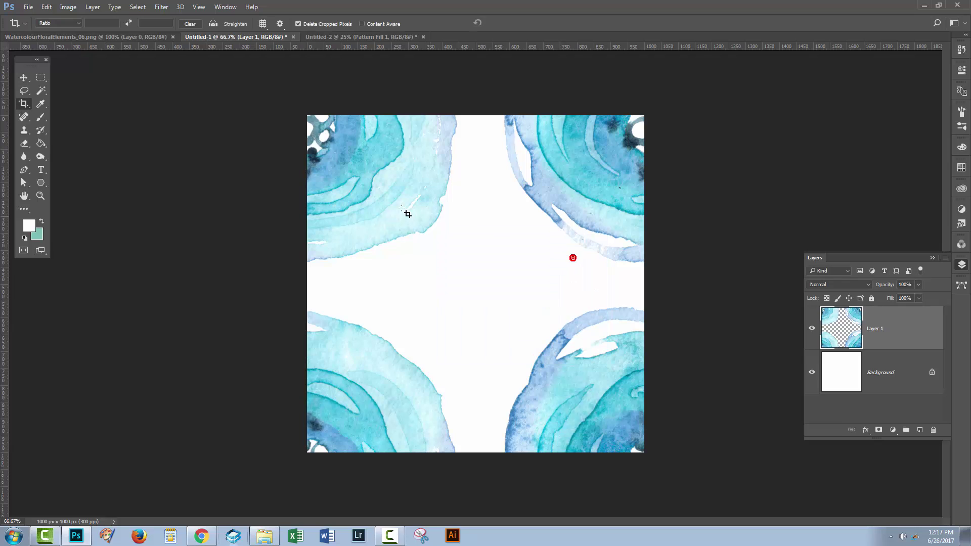
Step: Switch to the Move tool, compare against Untitled-2, then bring up the flower pack folder in Explorer
click(24, 78)
click(609, 148)
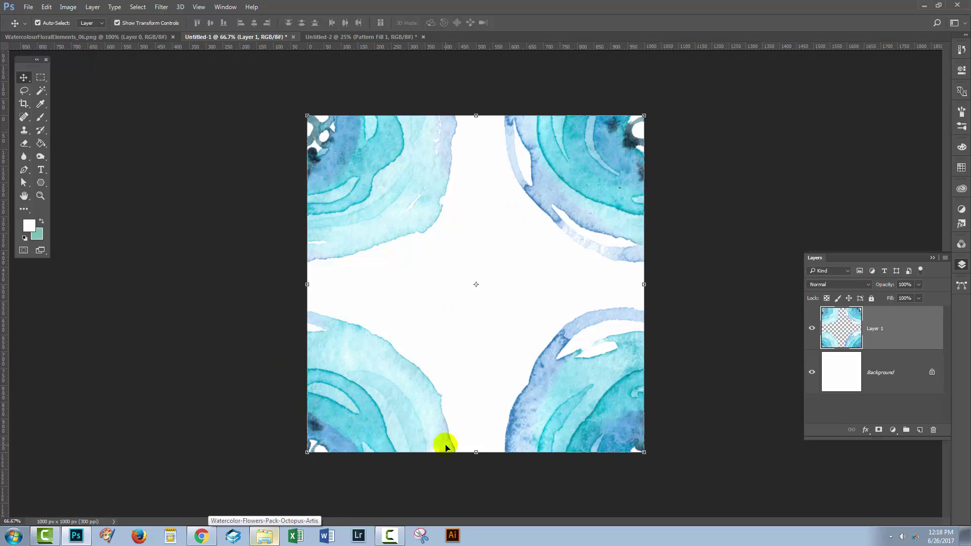
click(333, 35)
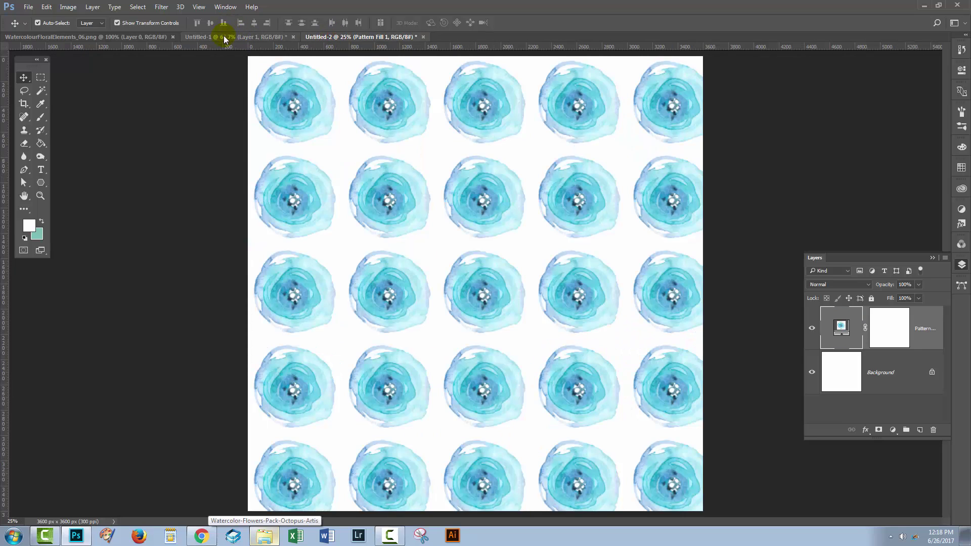
click(224, 35)
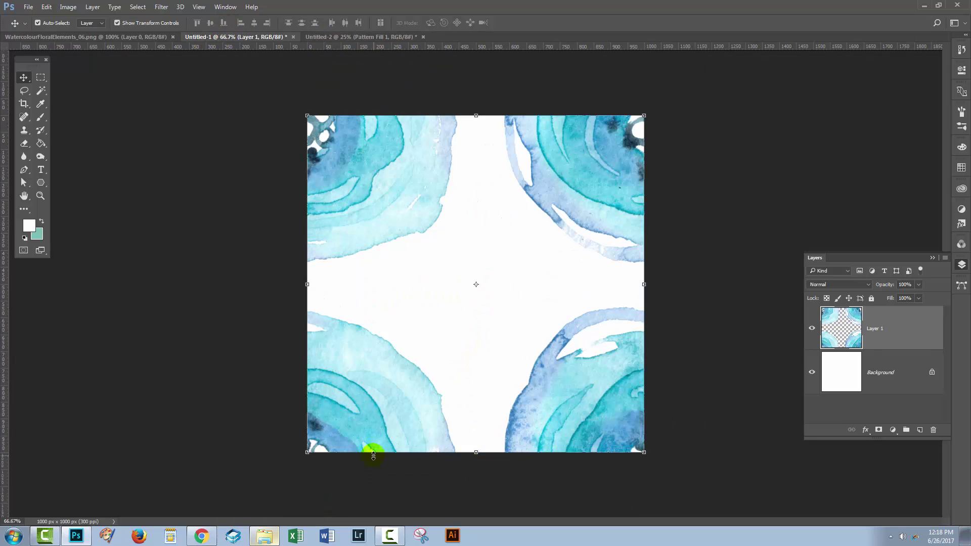
click(263, 536)
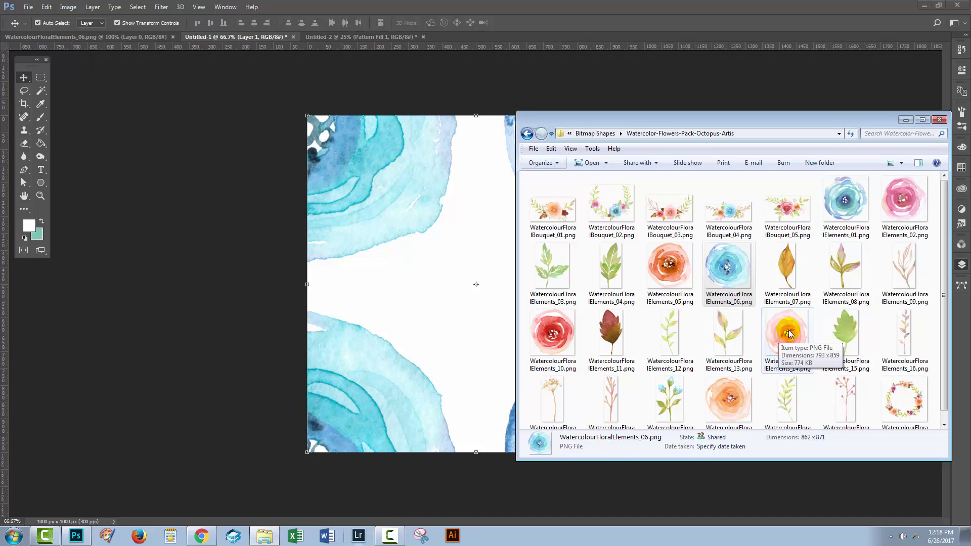
Step: Place pink flower WatercolourFloralElements_14, scale it to about 55%, and centre it between the blue quarters
drag(790, 334, 453, 298)
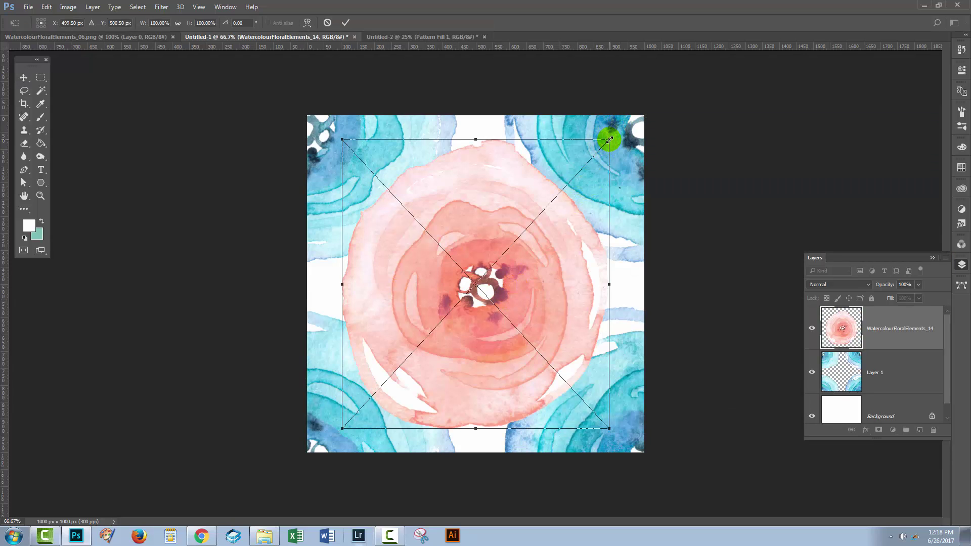
drag(609, 139, 489, 242)
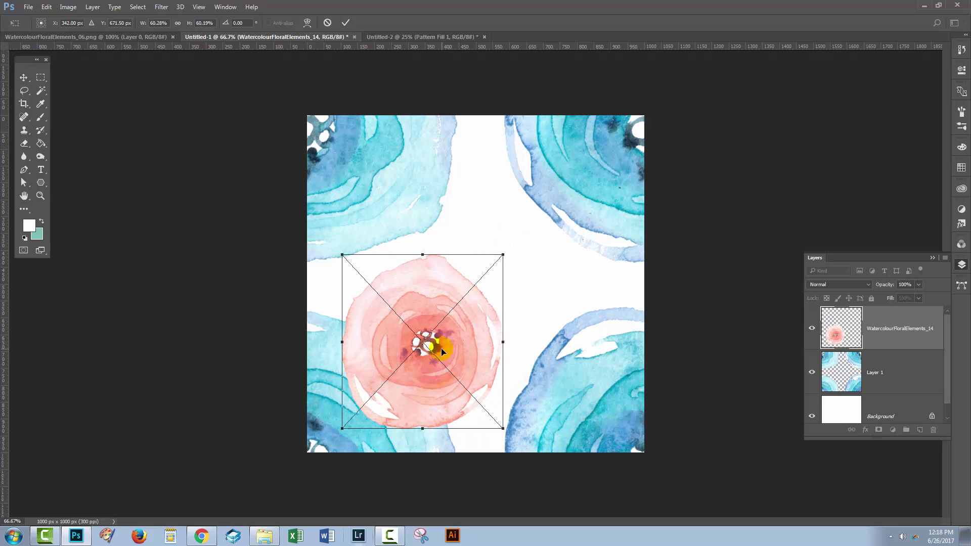
mouse_move(431, 343)
mouse_down()
mouse_move(496, 324)
mouse_move(501, 309)
mouse_up()
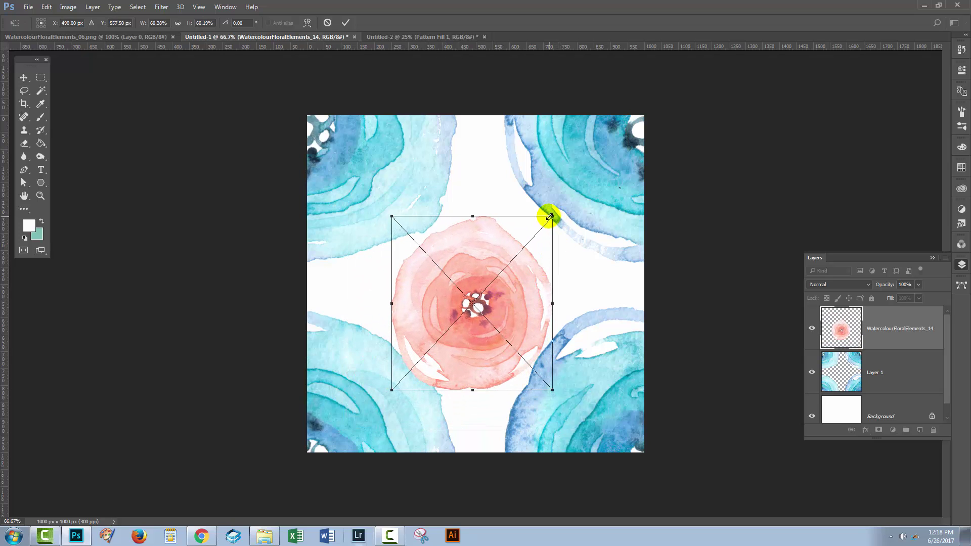
drag(551, 216, 531, 234)
drag(499, 310, 517, 291)
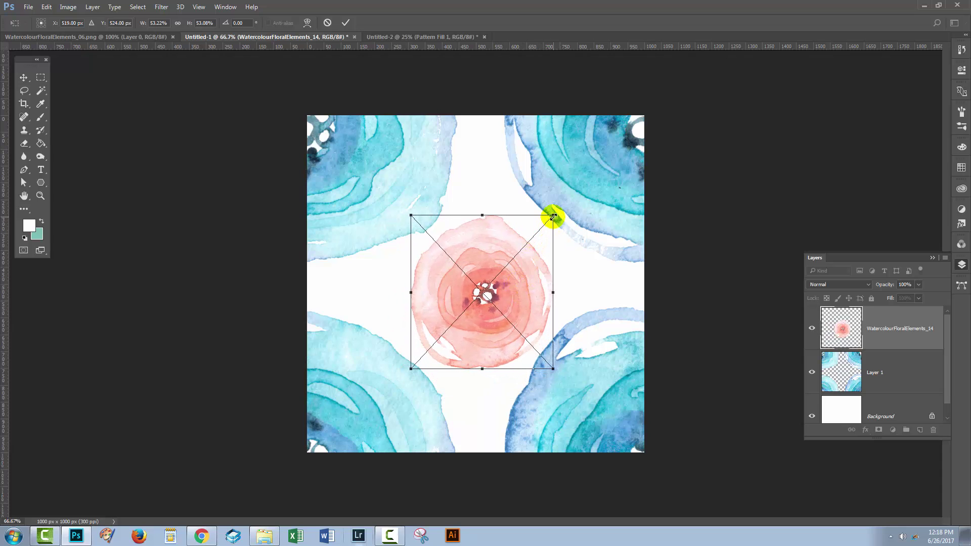
drag(553, 216, 559, 210)
drag(508, 277, 504, 279)
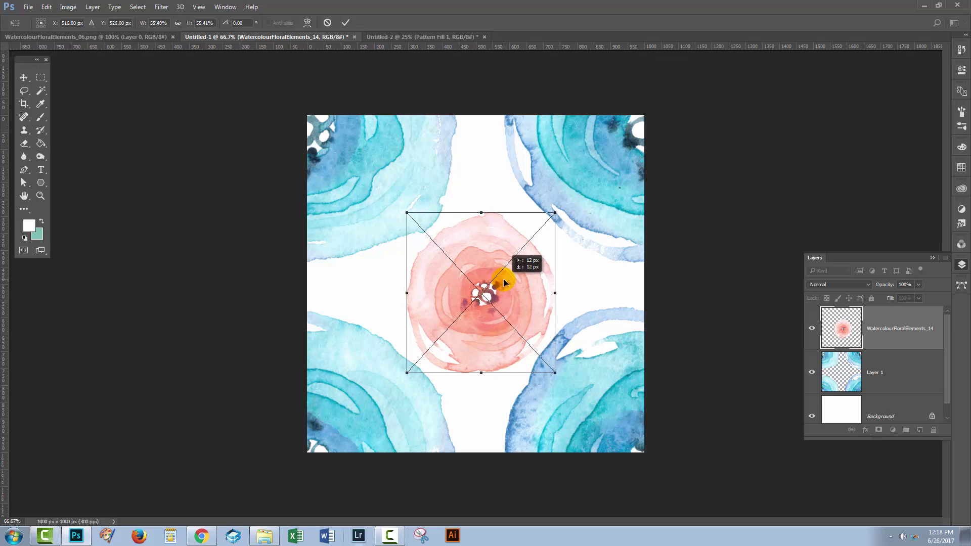
click(346, 24)
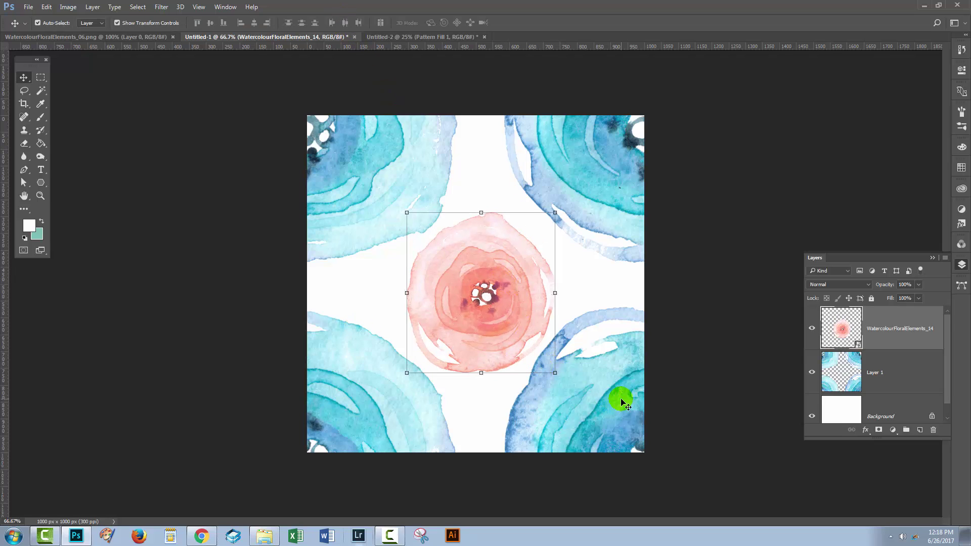
Step: Select the whole tile, define it as pattern 'two flowers', then view Untitled-2
click(137, 6)
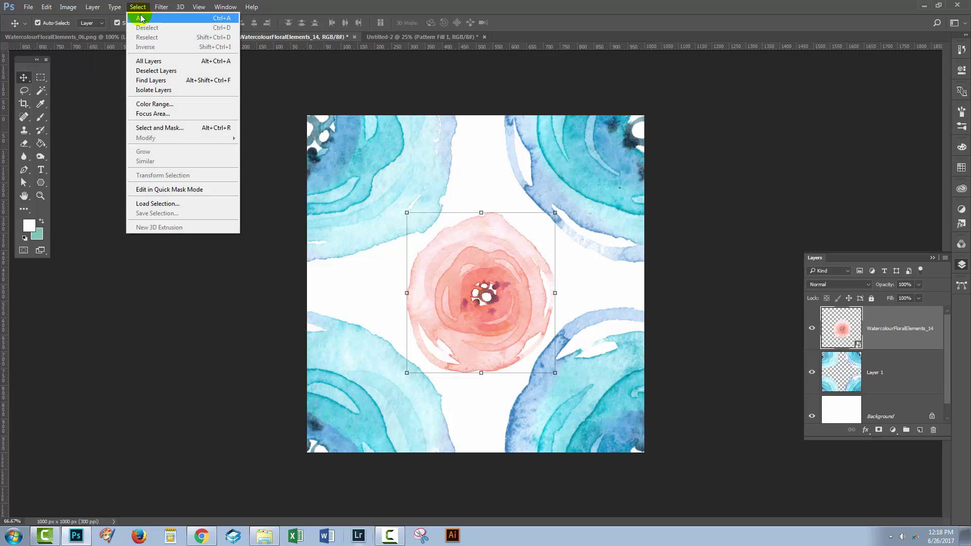
click(140, 20)
click(46, 6)
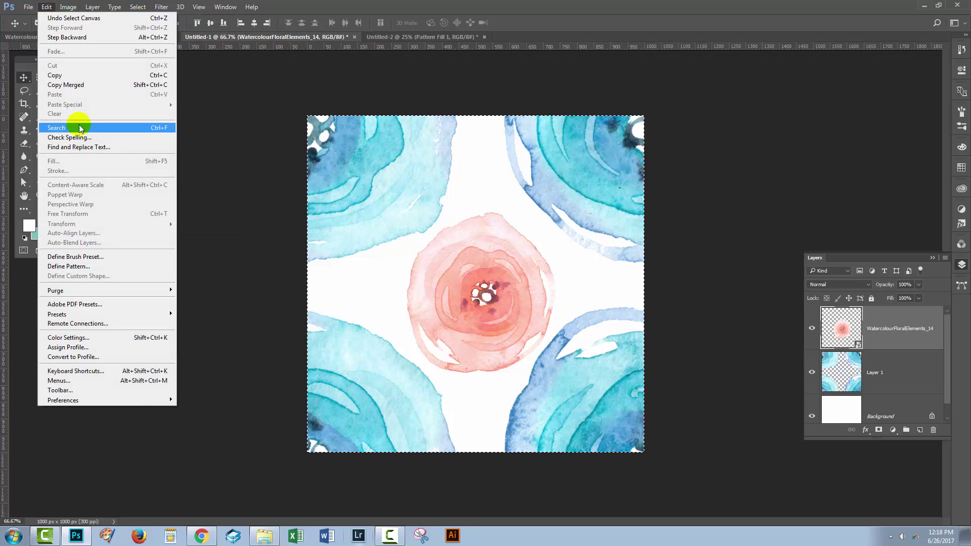
click(117, 268)
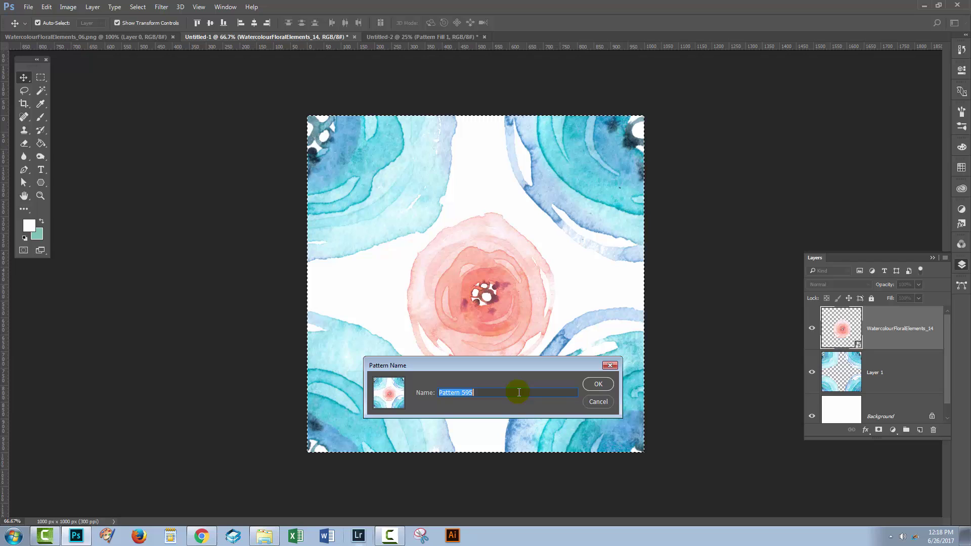
text(two )
text(flowers)
key(Return)
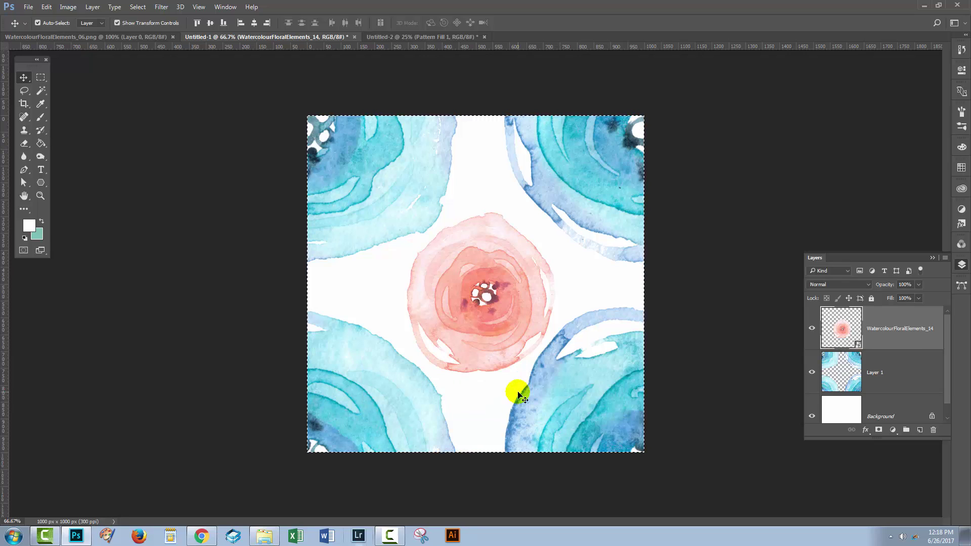
click(406, 37)
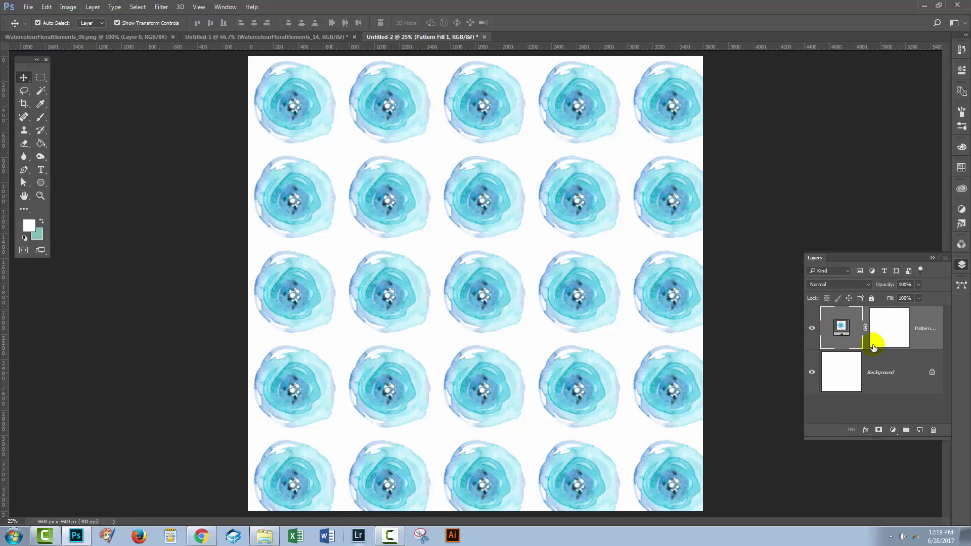
Step: Change Untitled-2's Pattern Fill to the 'two flowers' pattern at 100% scale
double_click(841, 328)
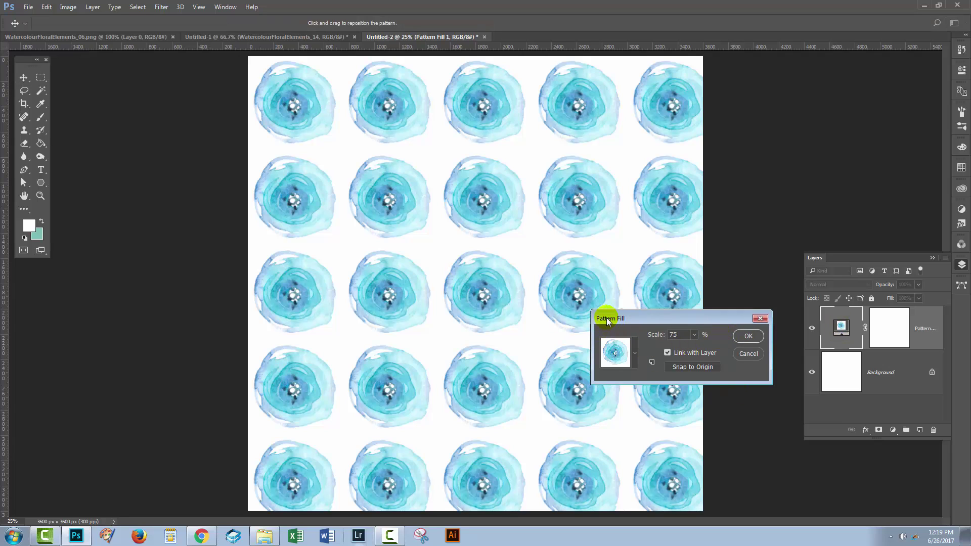
click(634, 353)
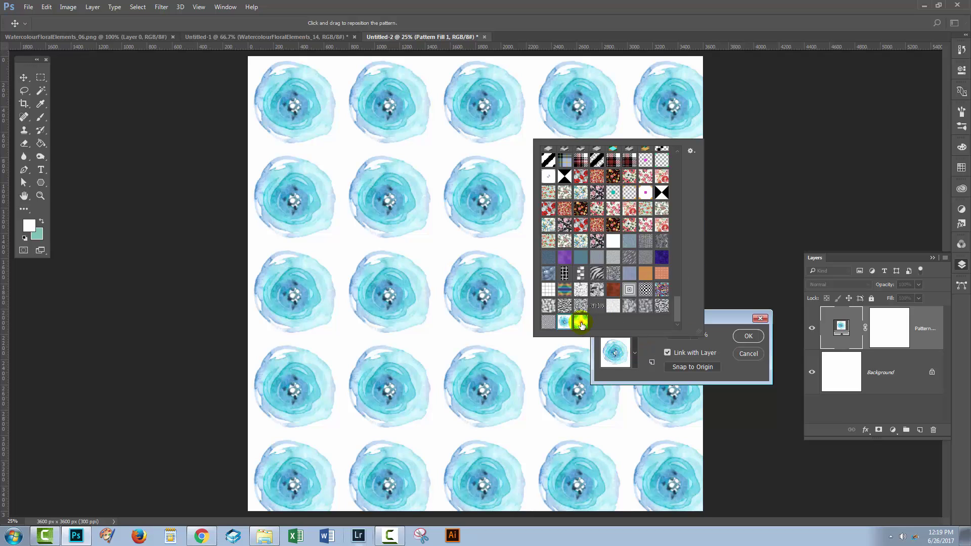
click(581, 324)
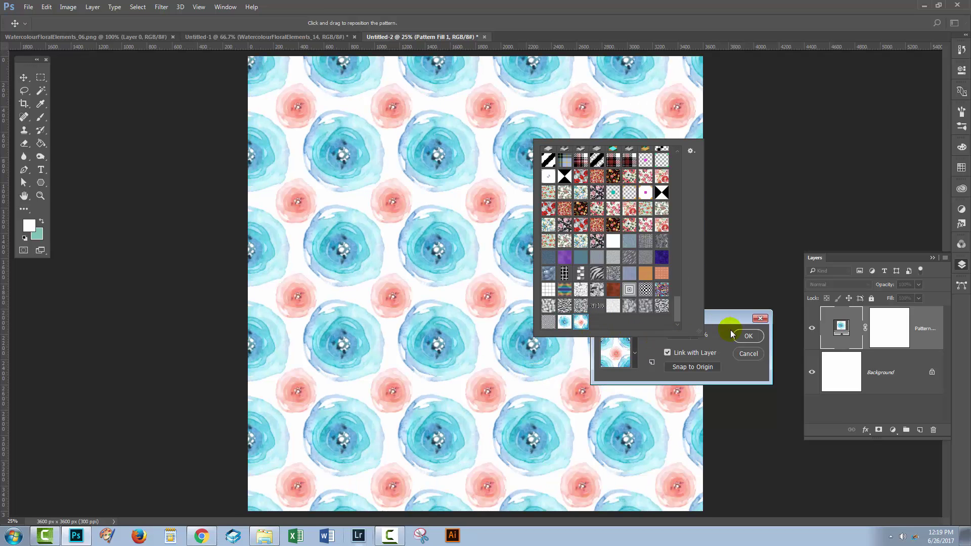
click(730, 316)
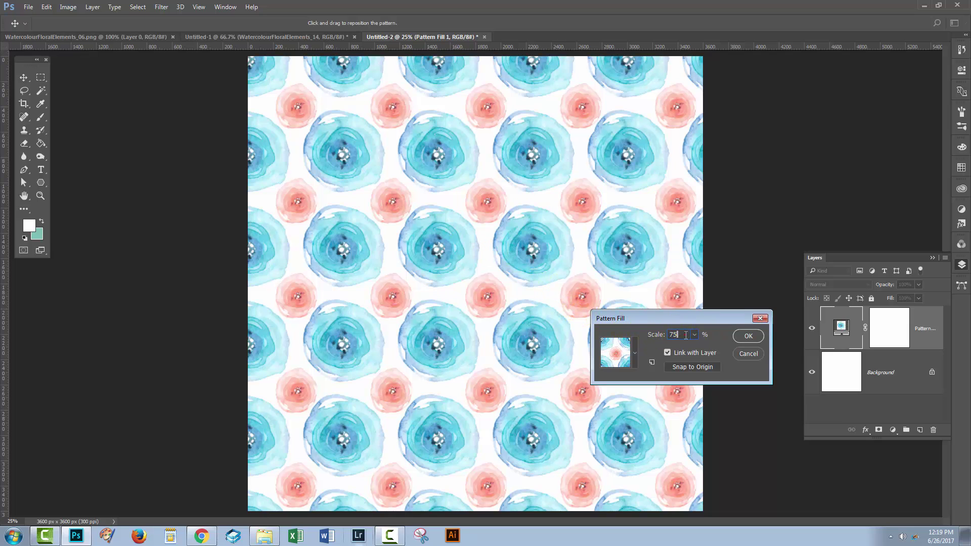
text(100)
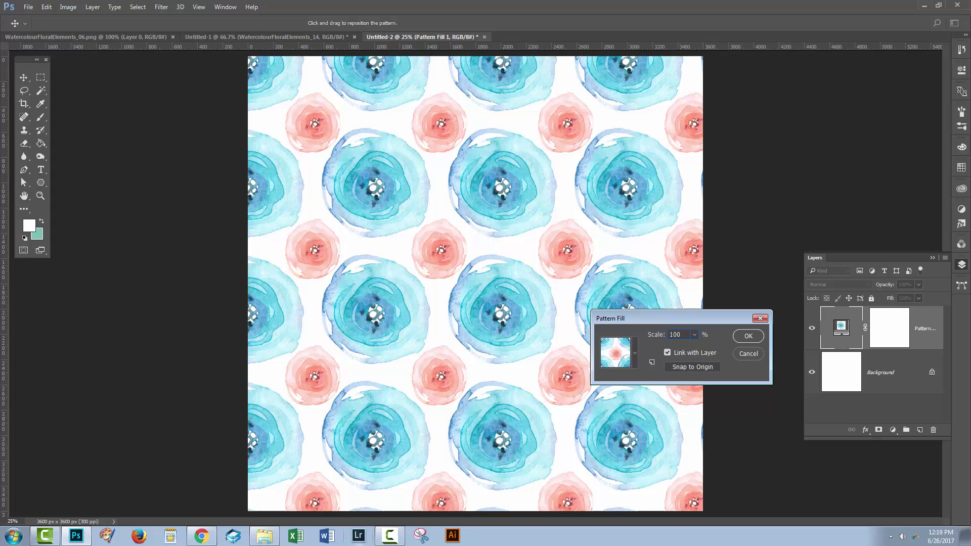
click(749, 337)
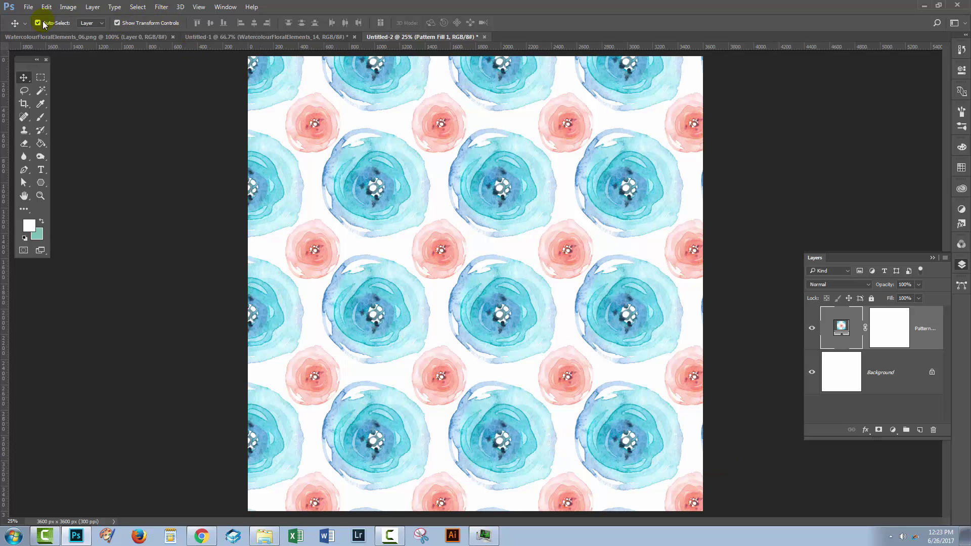
Step: Create a new blank 1000×1000 document
click(28, 7)
click(31, 19)
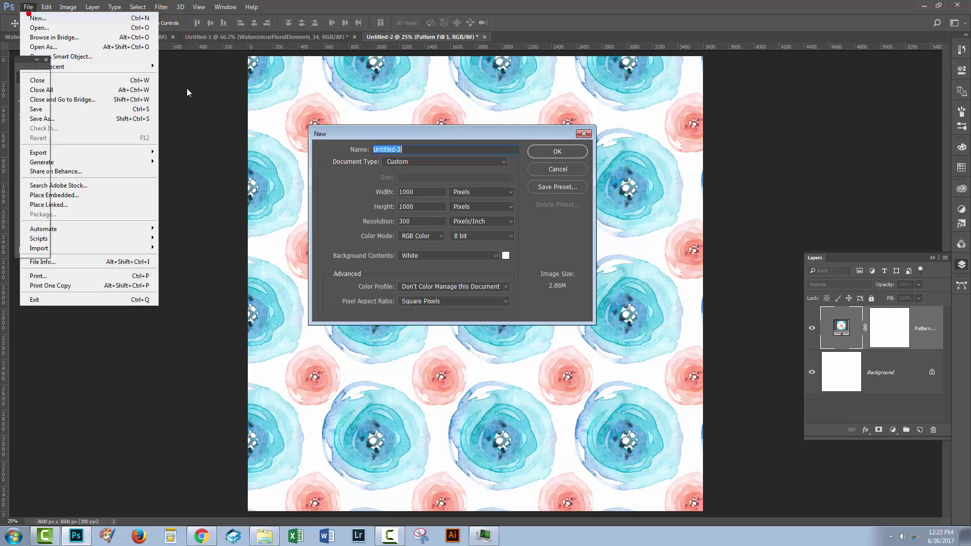
click(558, 151)
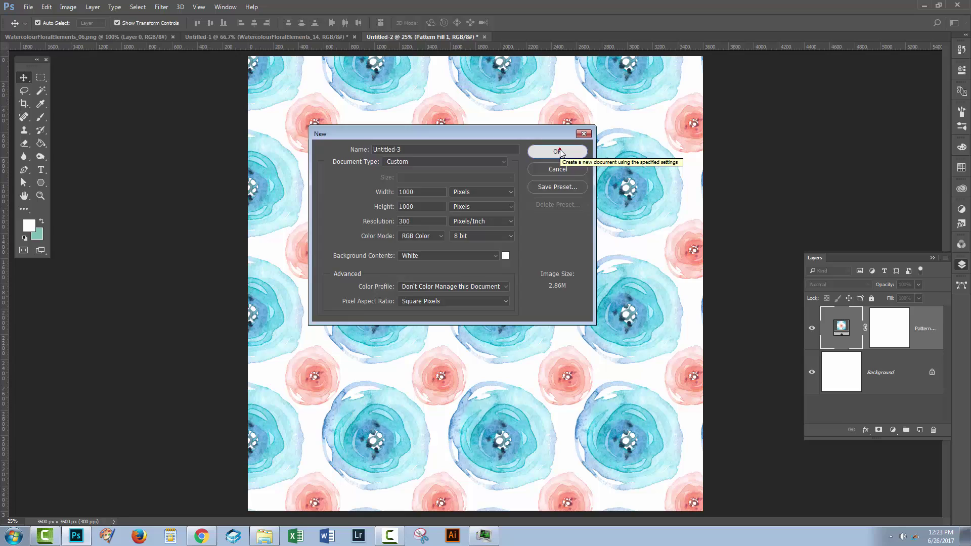
Step: Open leaf images WatercolourFloralElements_15.png and WatercolourFloralElements_04.png
click(28, 7)
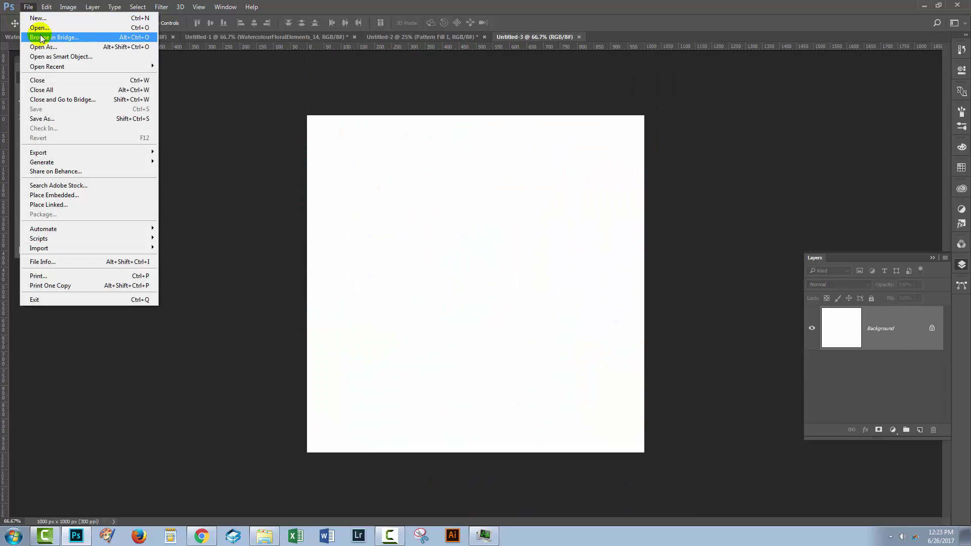
click(40, 28)
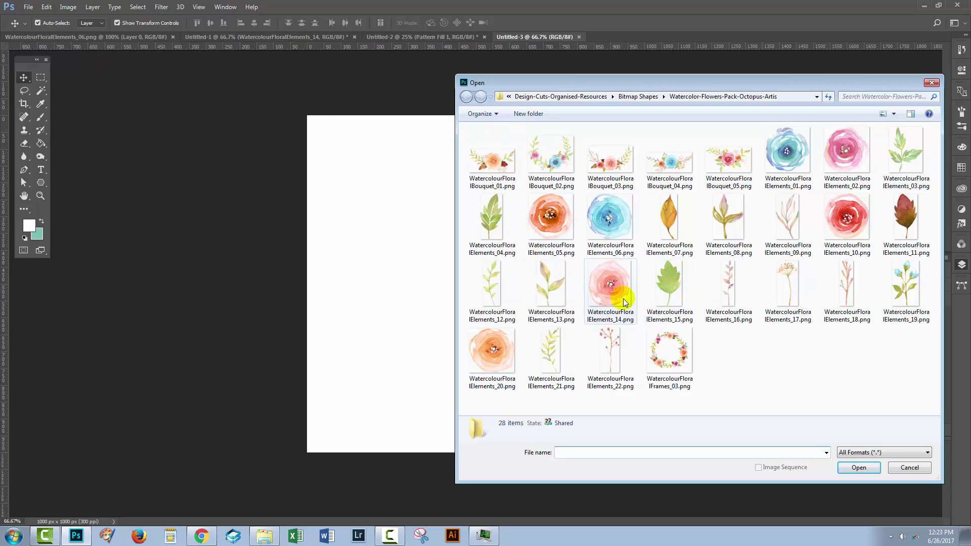
click(662, 274)
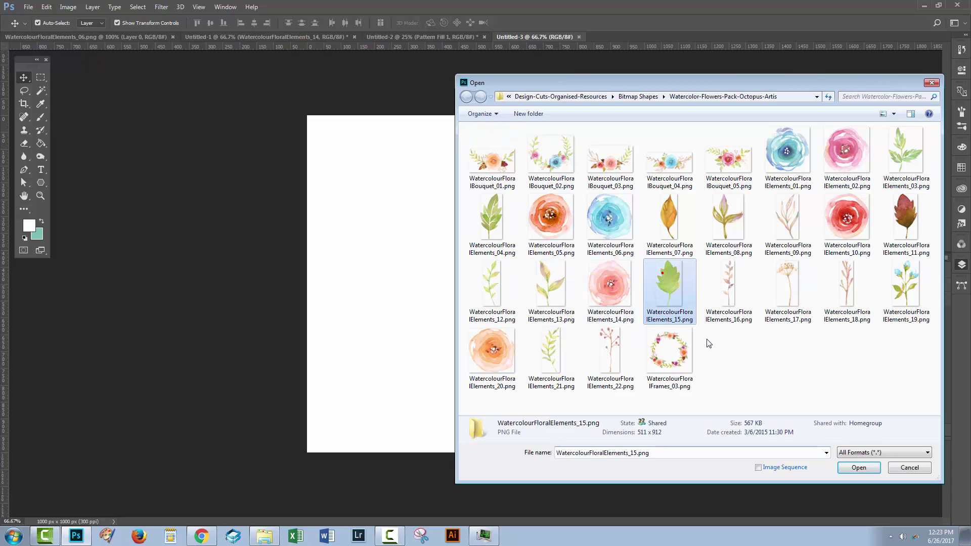
click(859, 467)
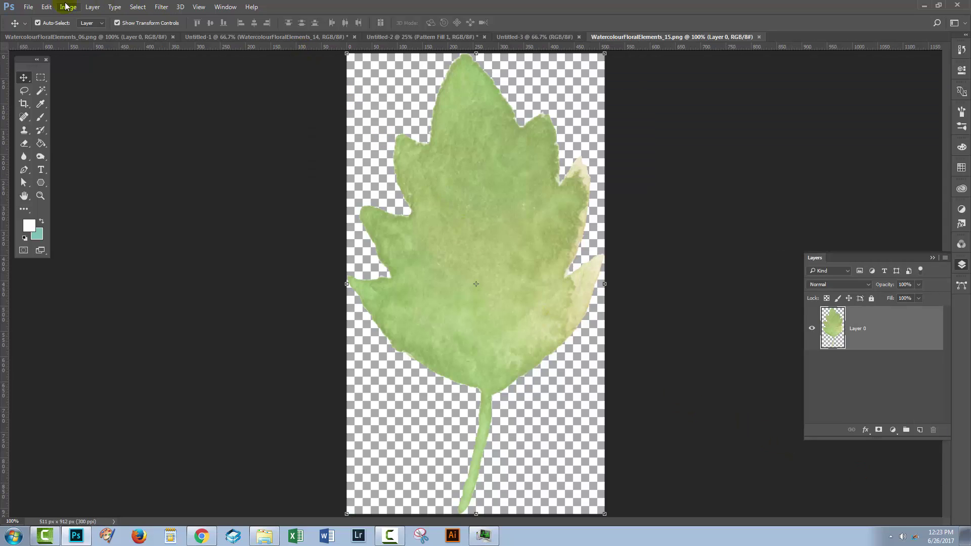
click(29, 7)
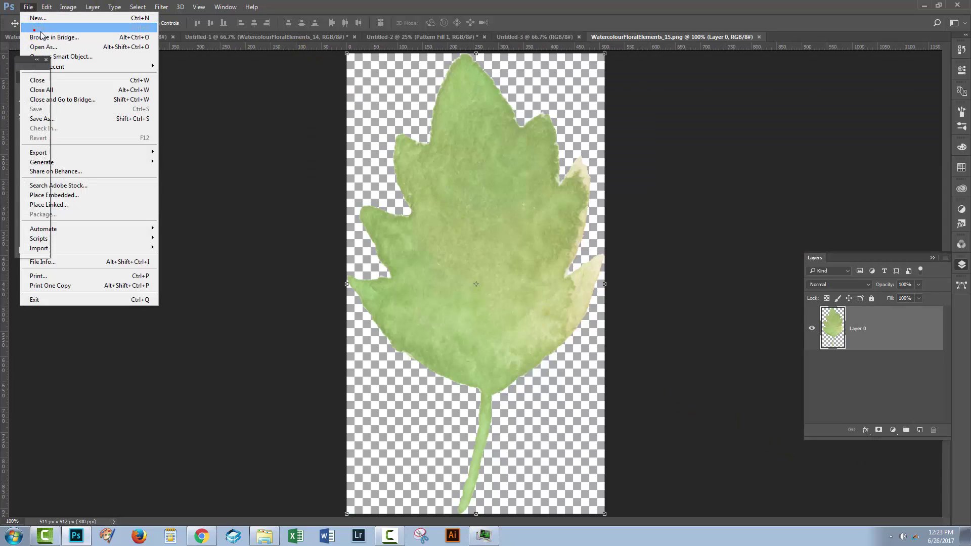
click(36, 27)
click(486, 220)
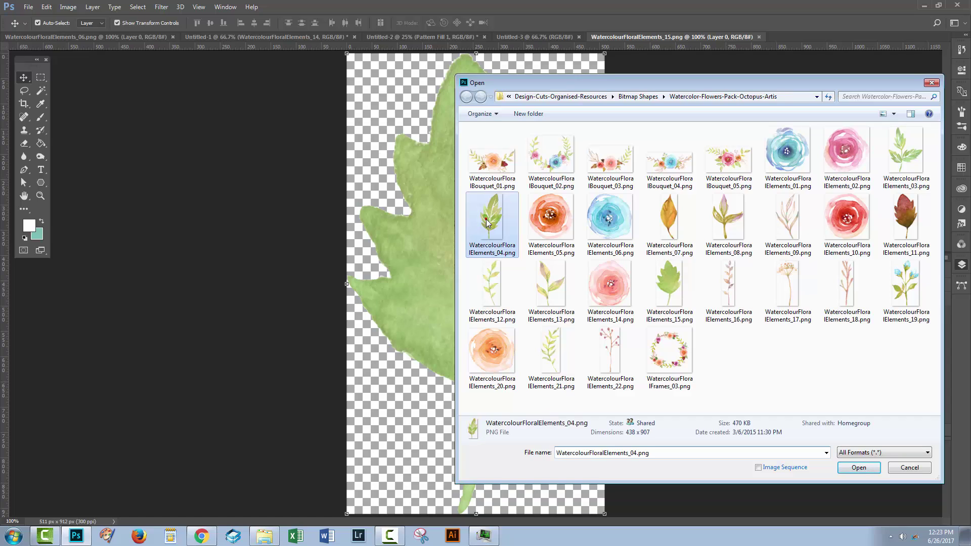
click(856, 466)
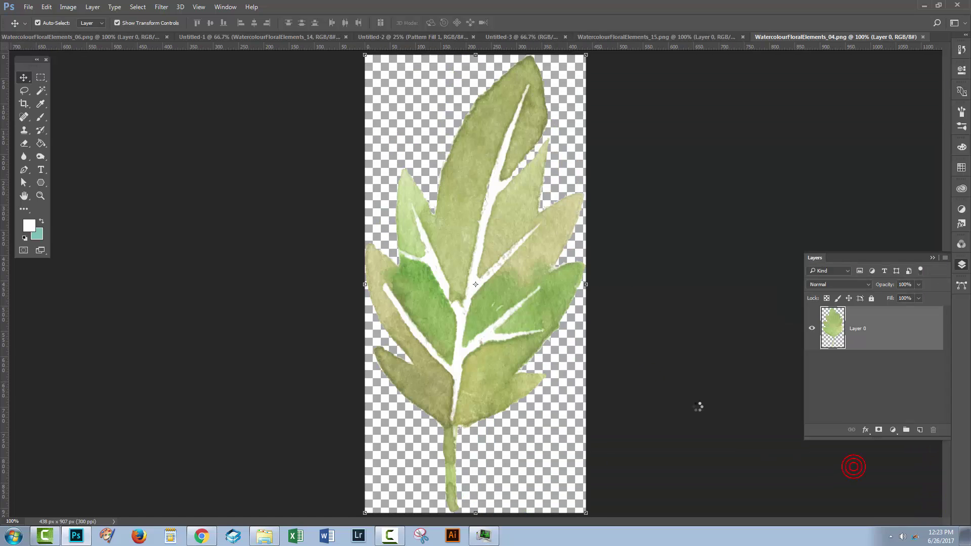
Step: Duplicate both leaf layers into Untitled-3
right_click(891, 326)
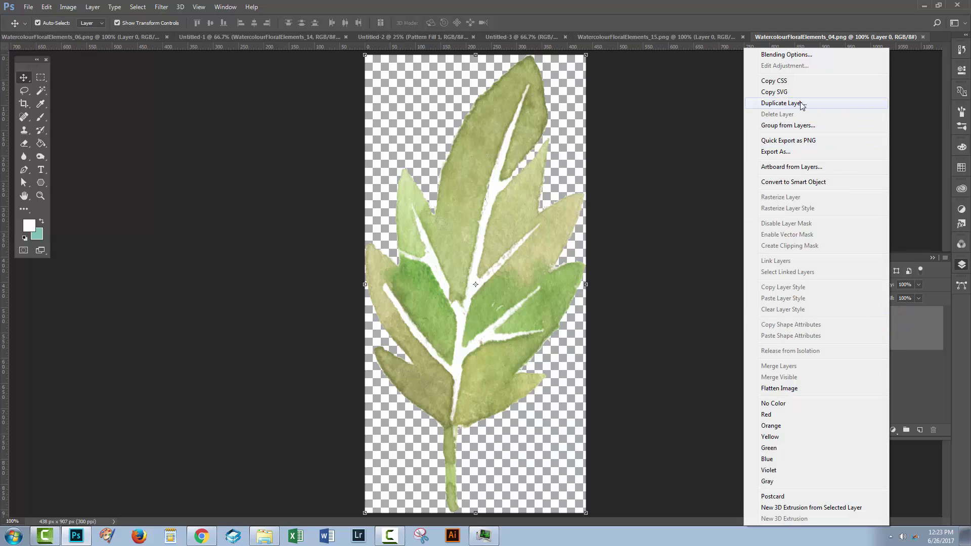
click(789, 104)
click(609, 248)
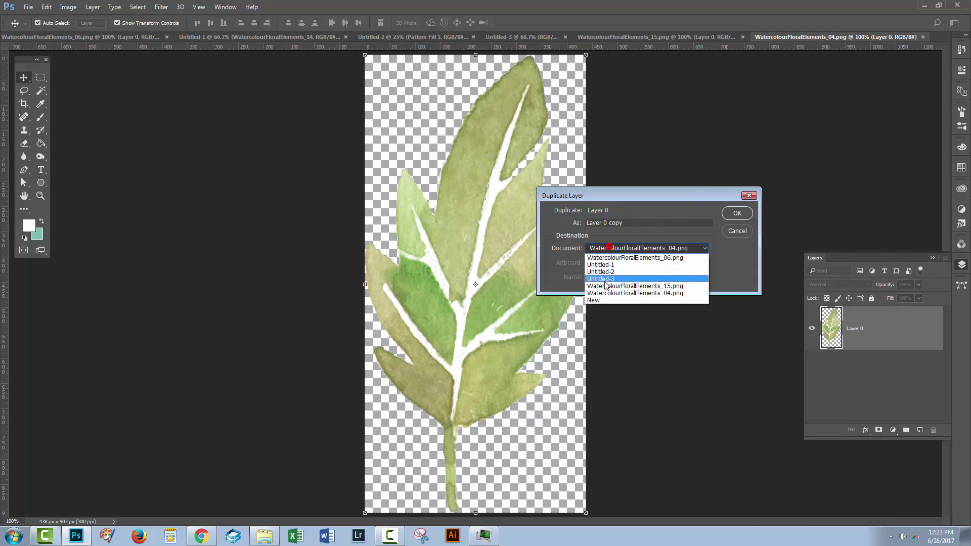
click(600, 280)
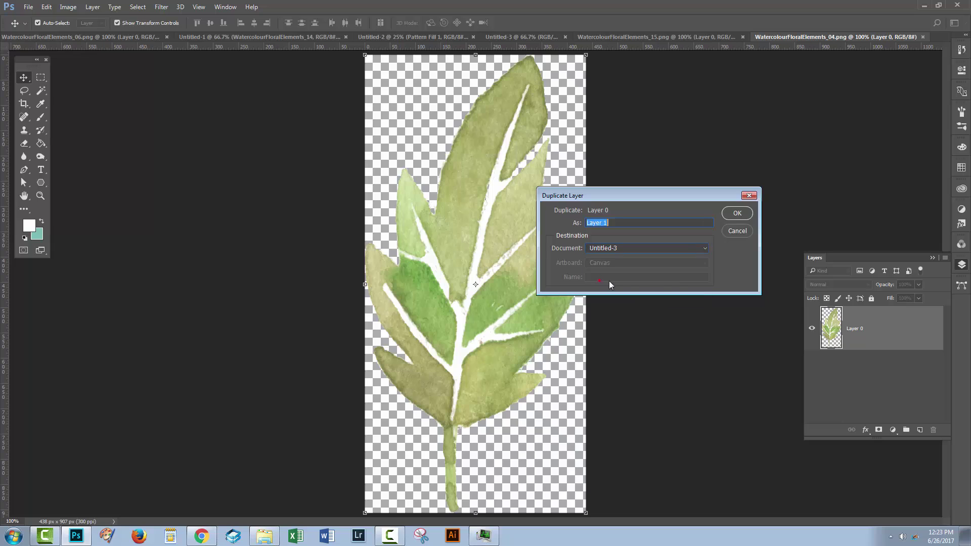
click(737, 213)
click(712, 35)
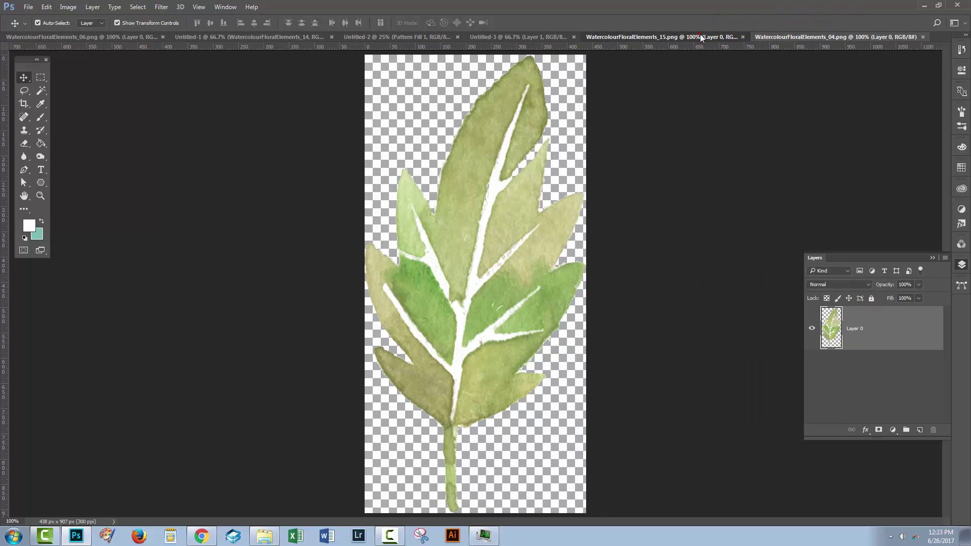
right_click(881, 331)
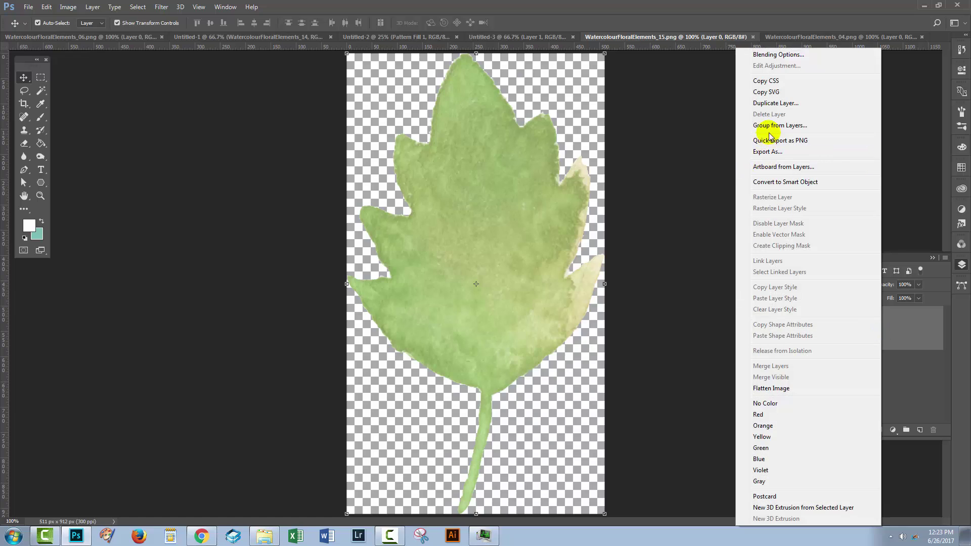
click(789, 103)
click(645, 248)
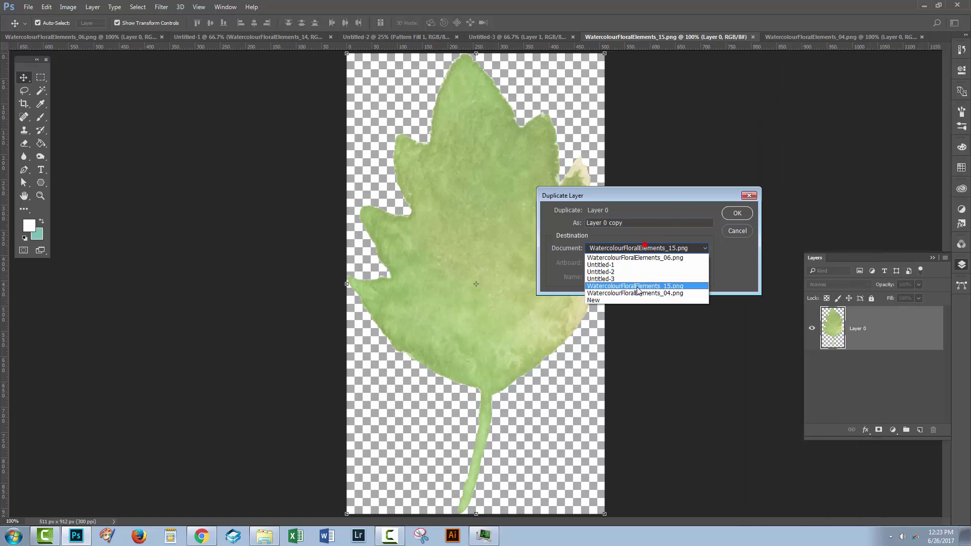
click(624, 276)
click(747, 216)
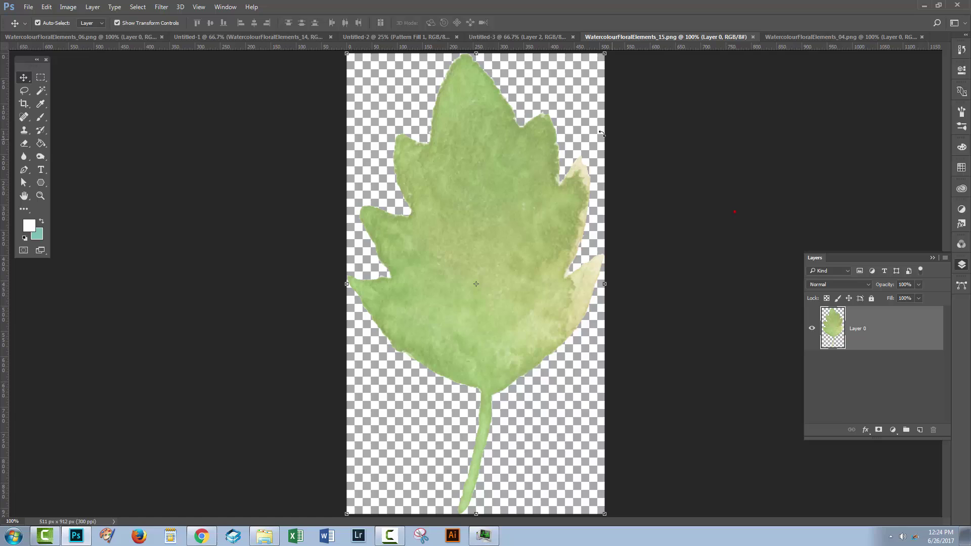
Step: In Untitled-3, slide the big leaf aside and hide Layer 2
click(493, 38)
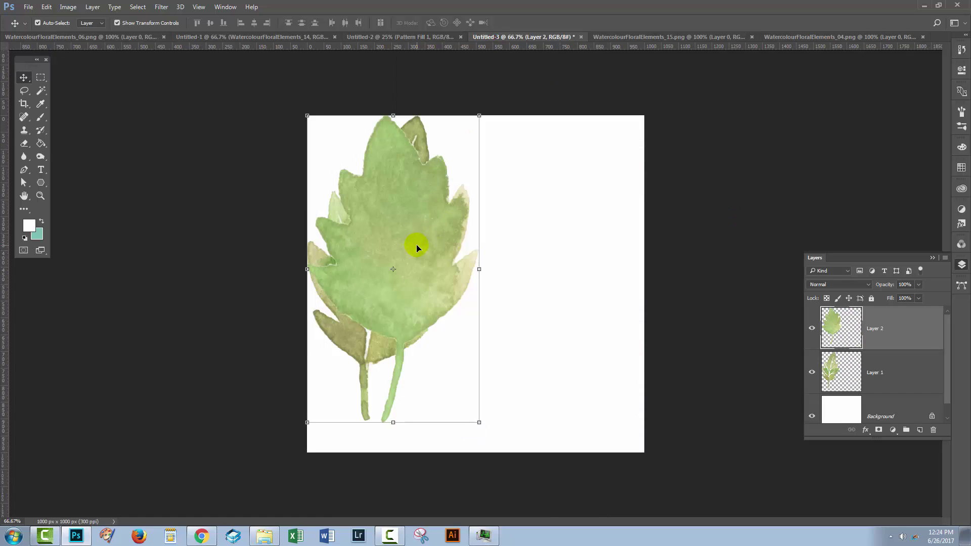
drag(411, 245, 521, 264)
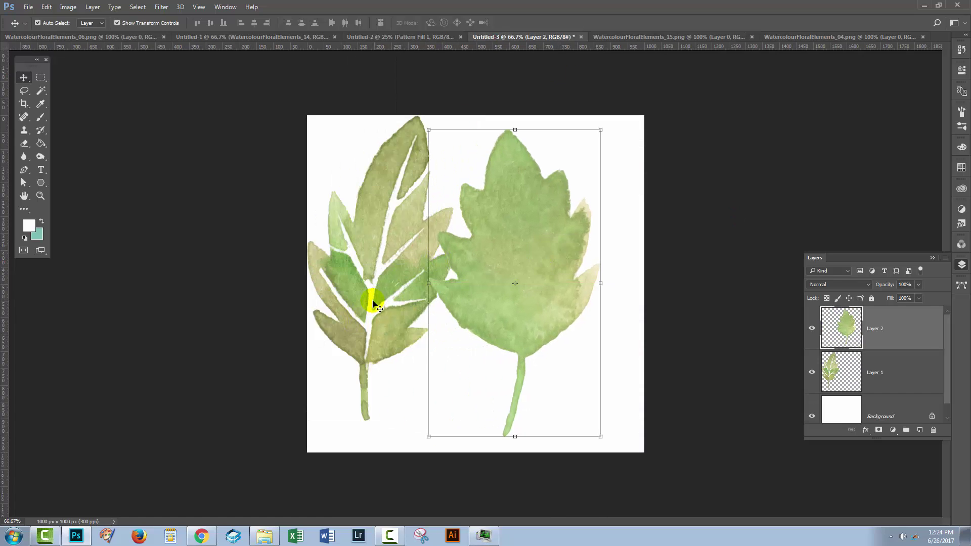
click(813, 329)
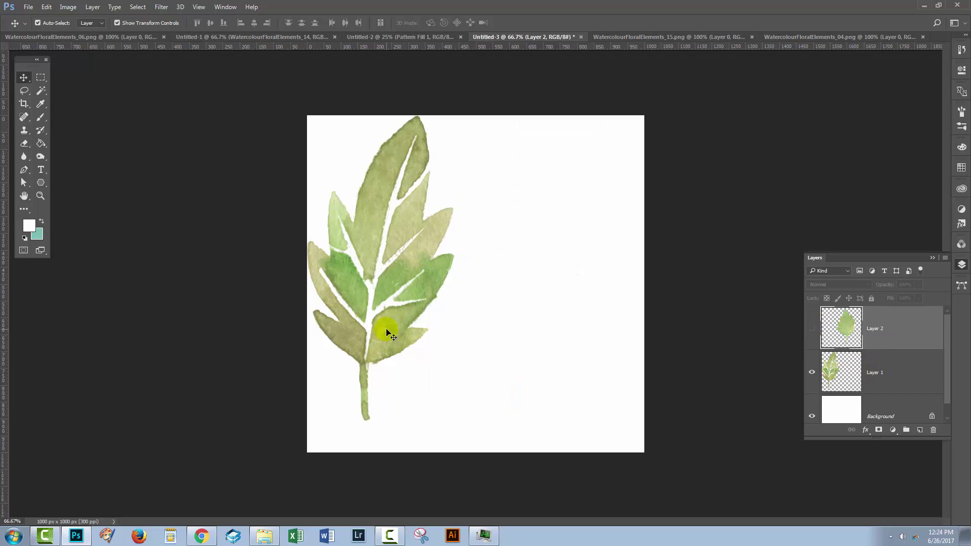
Step: Centre the narrow leaf on the canvas and crop to the canvas bounds
click(866, 393)
drag(362, 328, 458, 339)
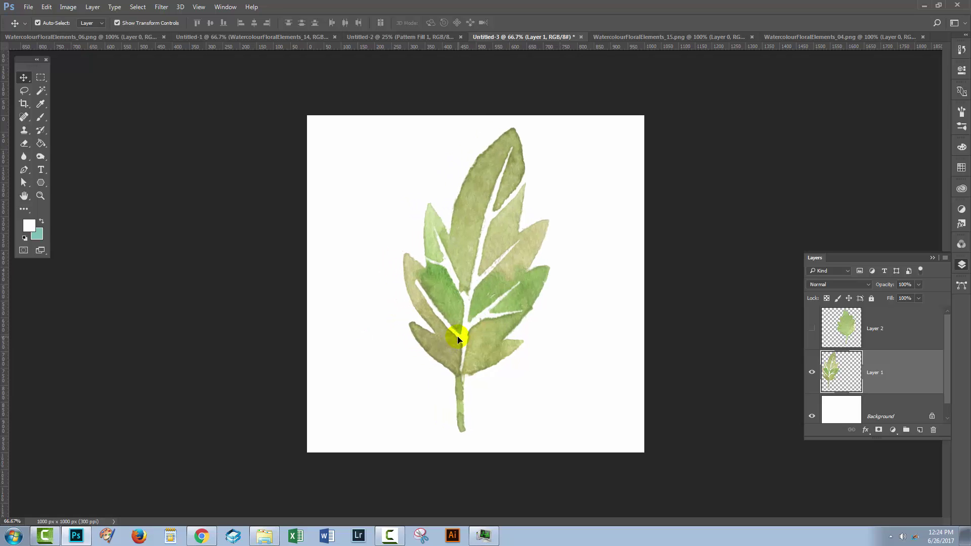
click(607, 400)
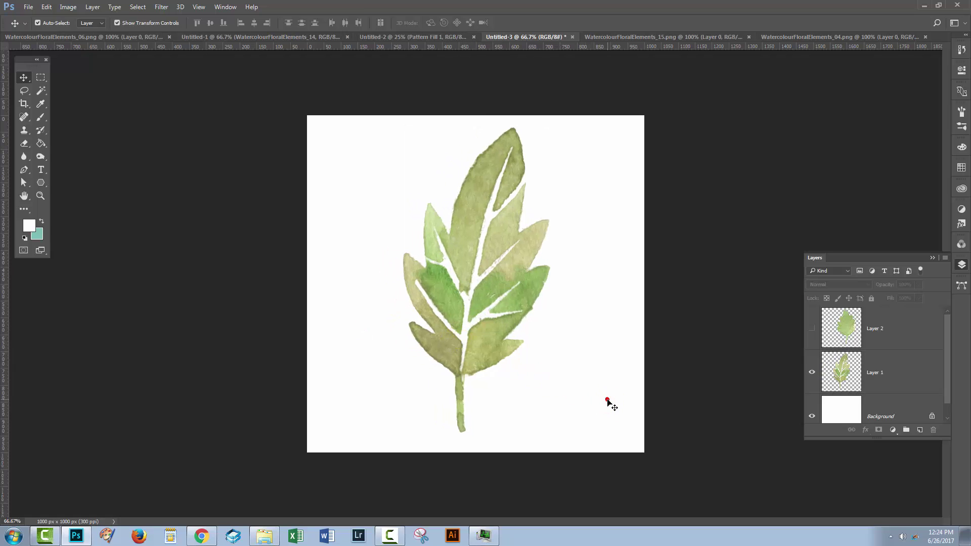
click(22, 105)
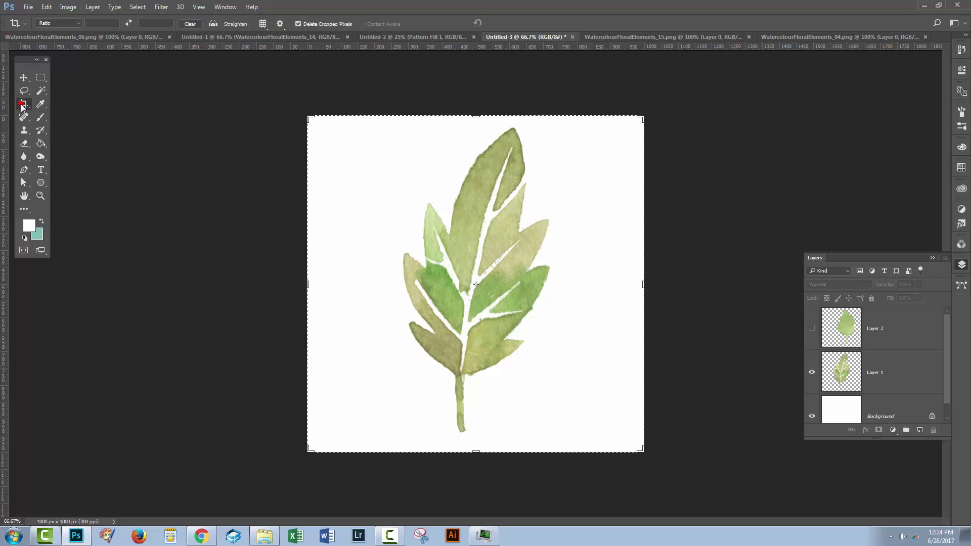
double_click(459, 283)
Step: Offset Layer 1's leaf by +500 px horizontally and vertically with Wrap Around
click(888, 373)
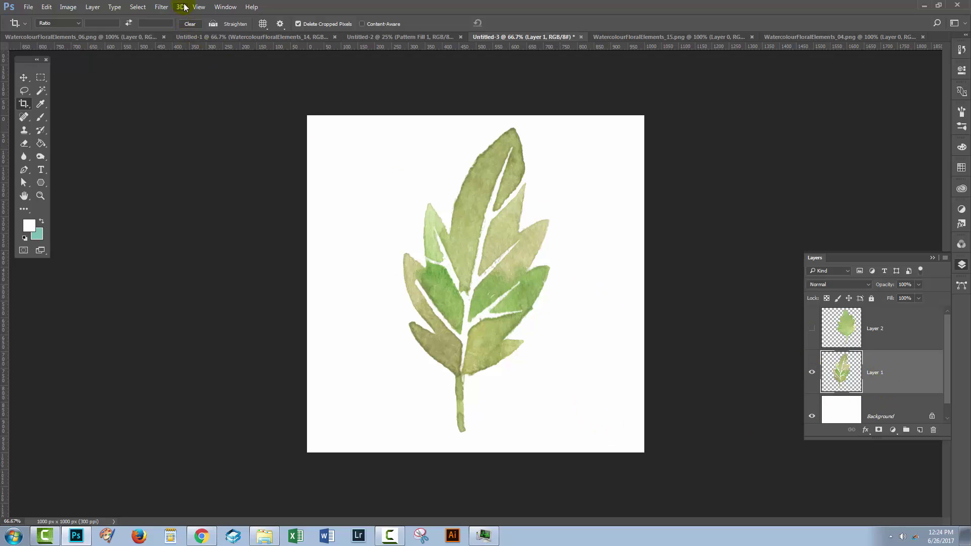
click(162, 8)
mouse_move(169, 205)
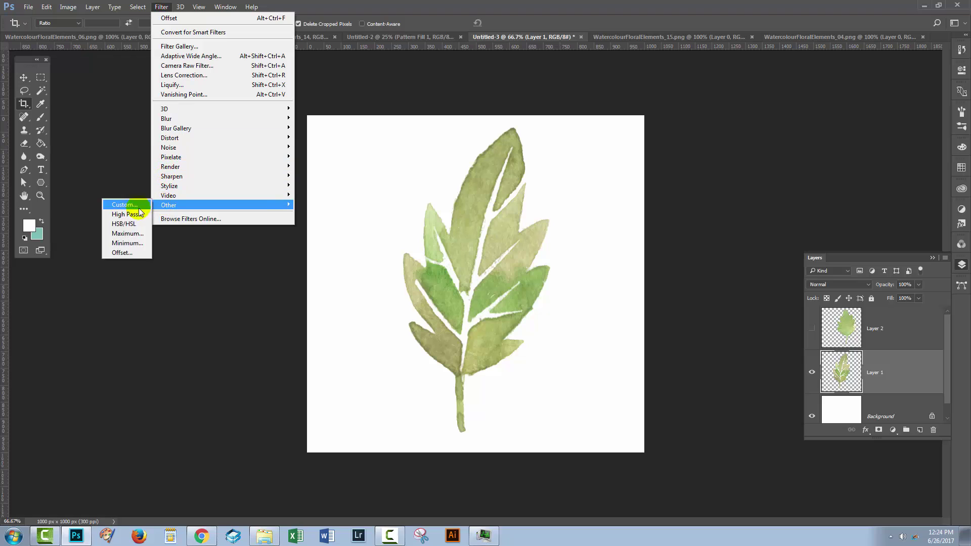
click(114, 254)
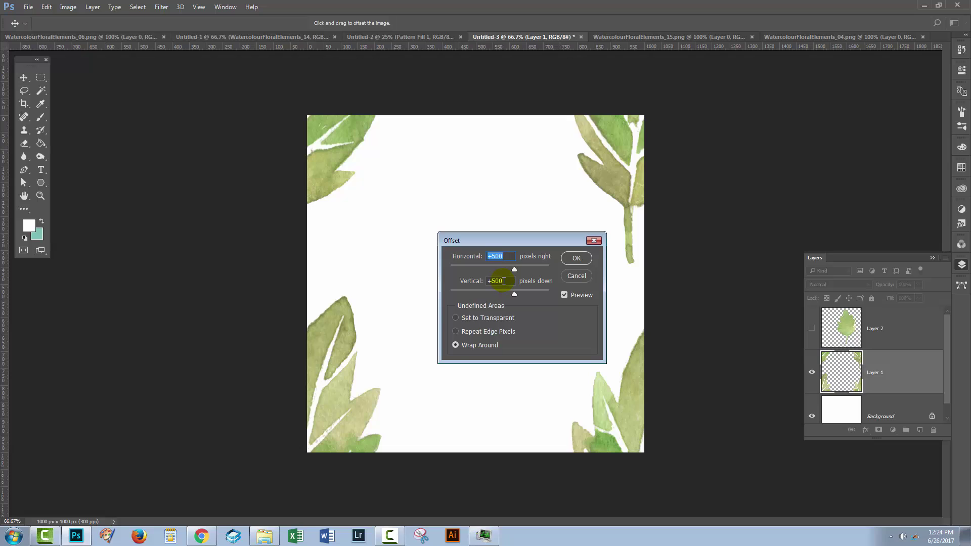
click(577, 258)
key(c)
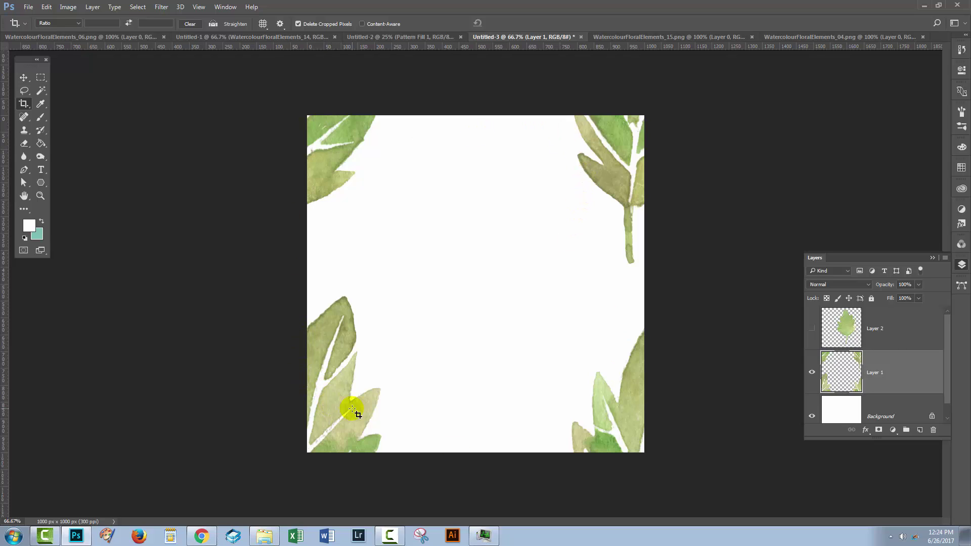
Step: Show Layer 2's big leaf, rotate it about 171° upside down, and centre it among the corner pieces
click(812, 331)
click(844, 324)
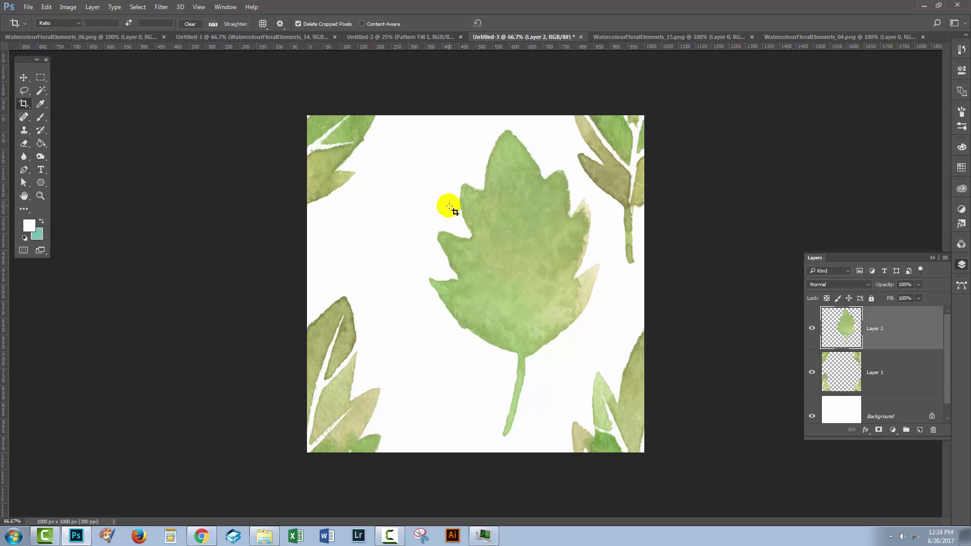
click(23, 77)
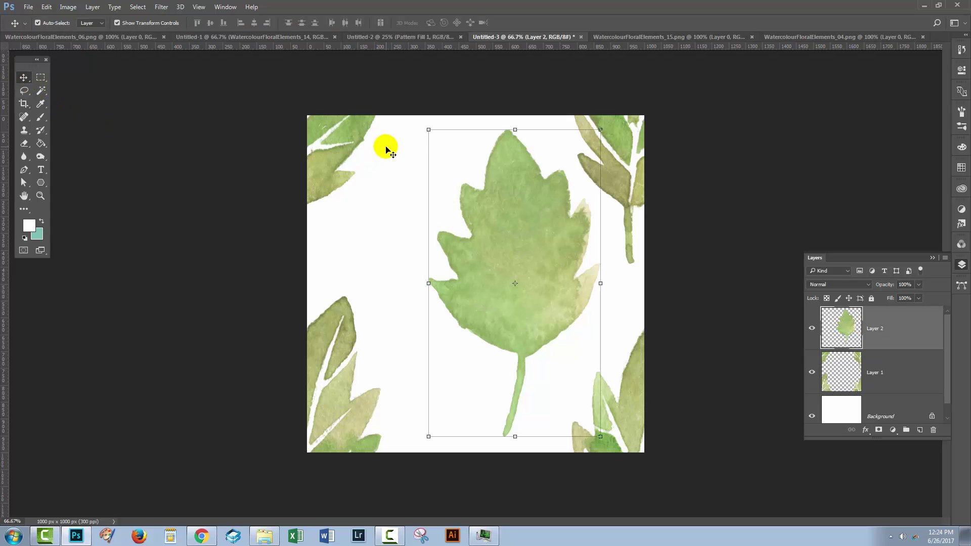
mouse_move(421, 124)
mouse_down()
mouse_move(428, 415)
mouse_move(576, 365)
mouse_up()
mouse_move(499, 295)
mouse_down()
mouse_move(450, 295)
mouse_move(463, 286)
mouse_up()
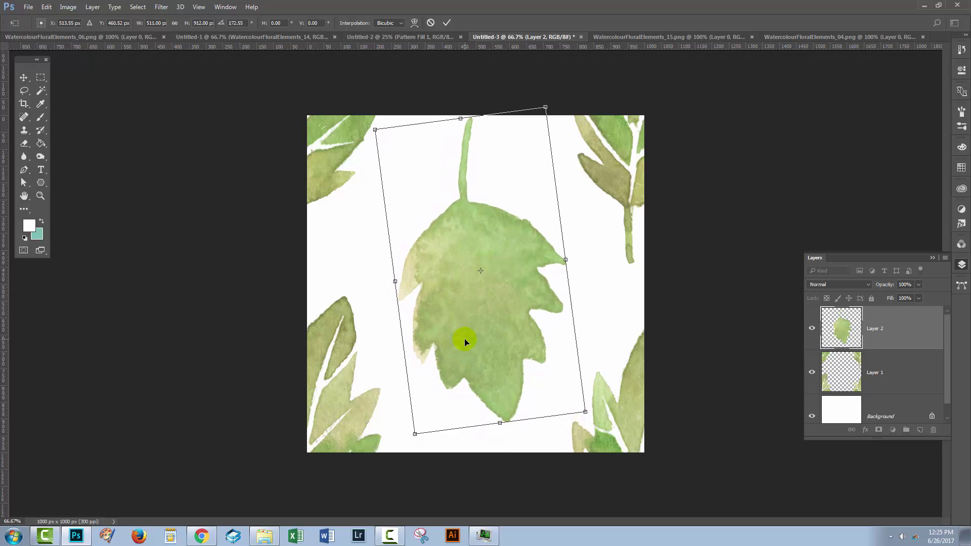
drag(590, 416, 595, 412)
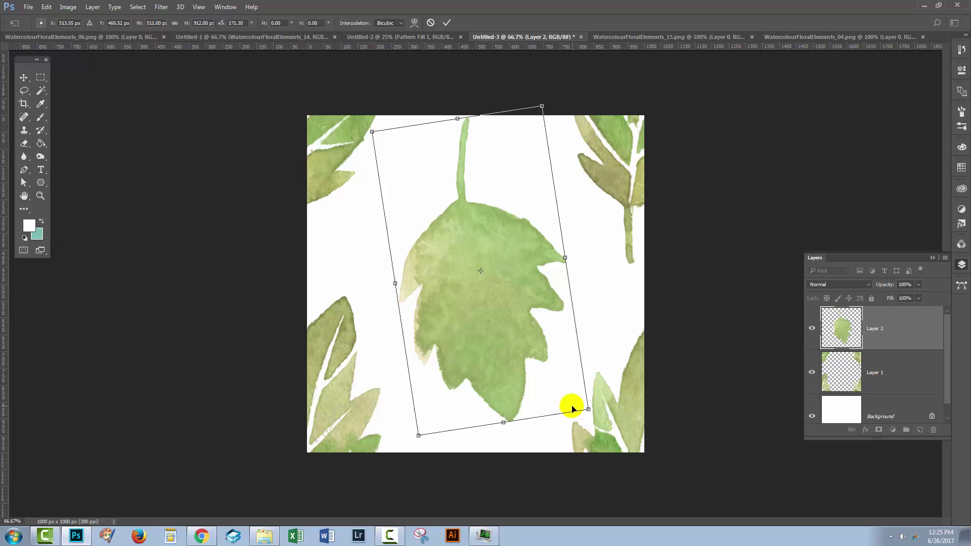
drag(443, 357, 444, 359)
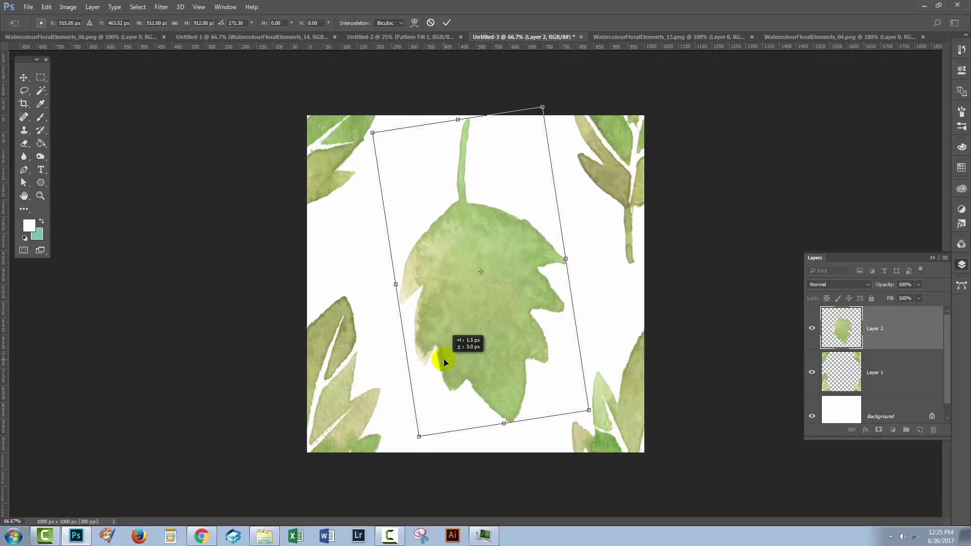
click(446, 23)
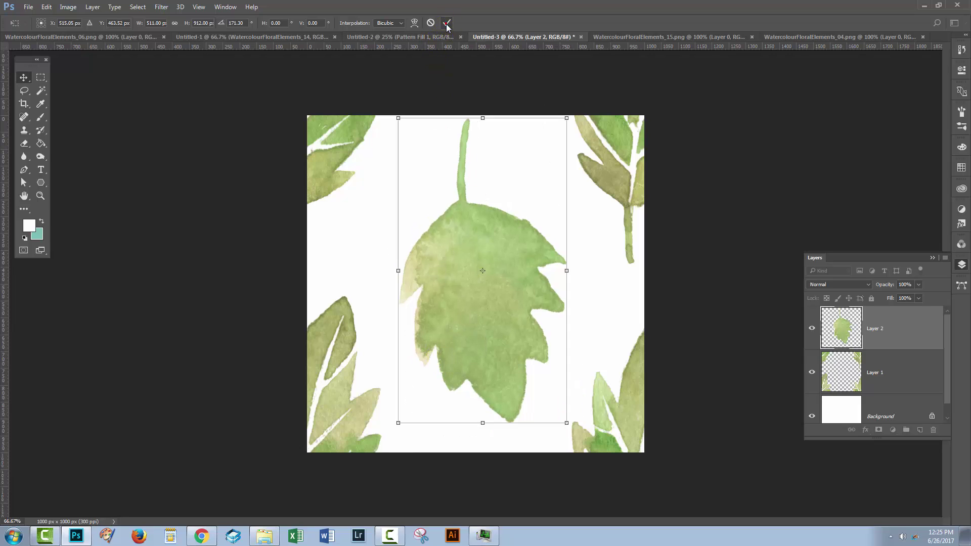
click(594, 279)
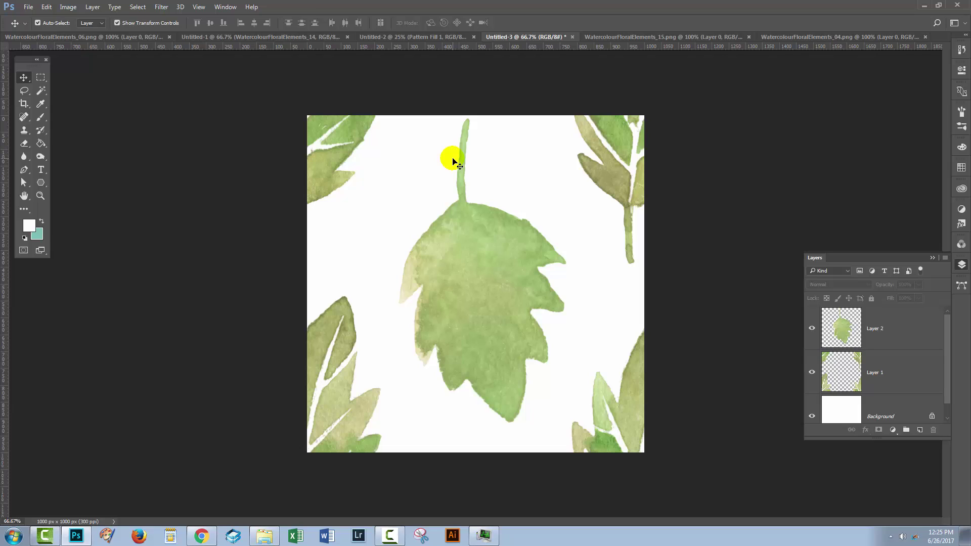
Step: Select the whole Untitled-3 canvas and define it as a pattern named 'leaf'
click(137, 7)
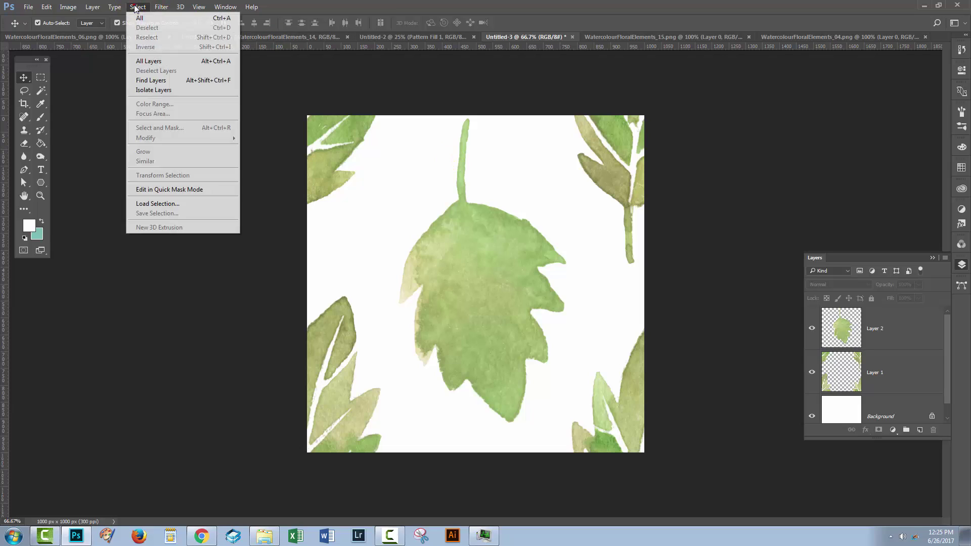
click(138, 17)
click(46, 7)
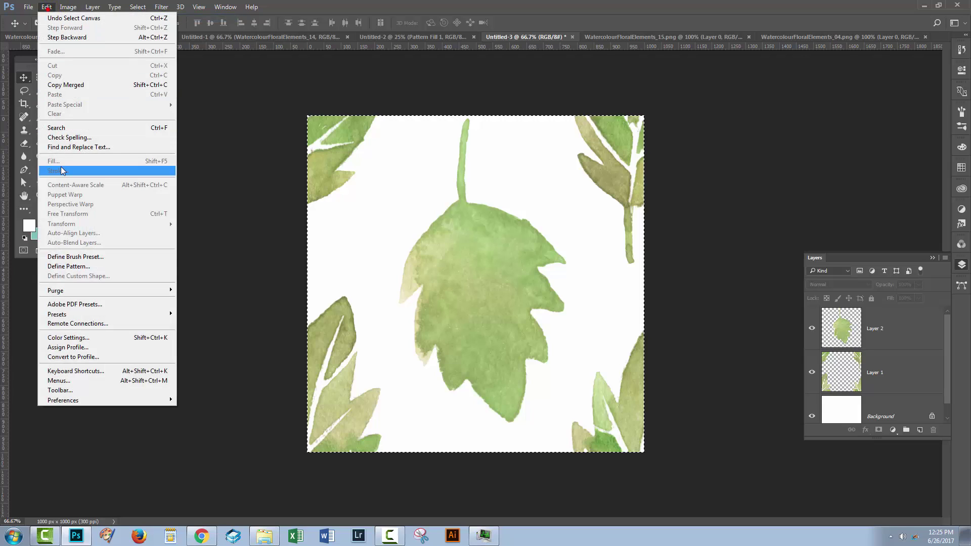
click(68, 266)
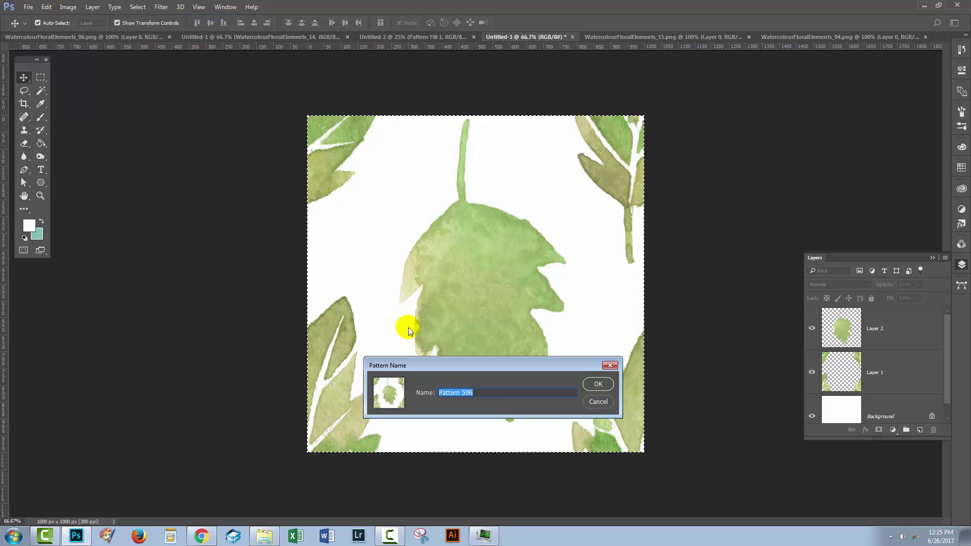
text(leaf)
key(Return)
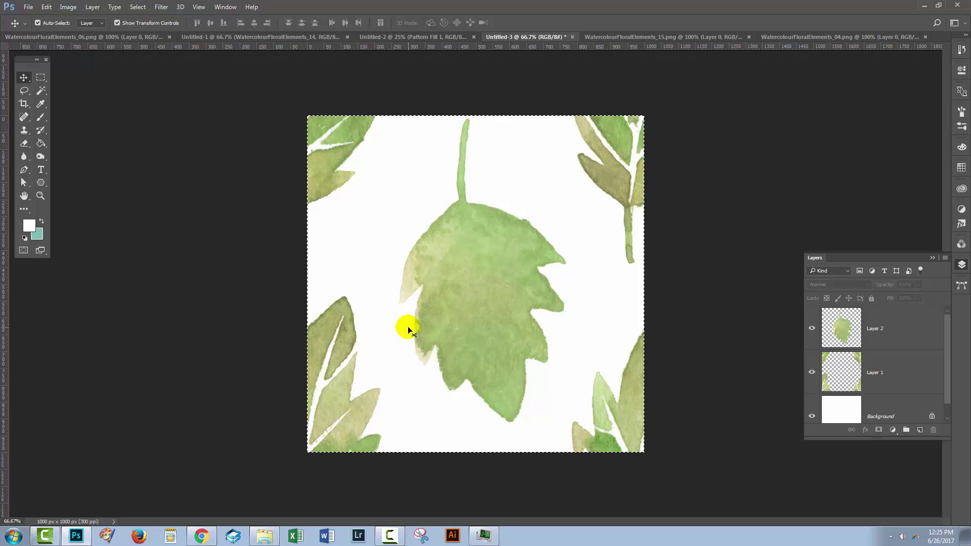
Step: Switch Untitled-2's Pattern Fill to the 'leaf' pattern at 50% scale
click(381, 40)
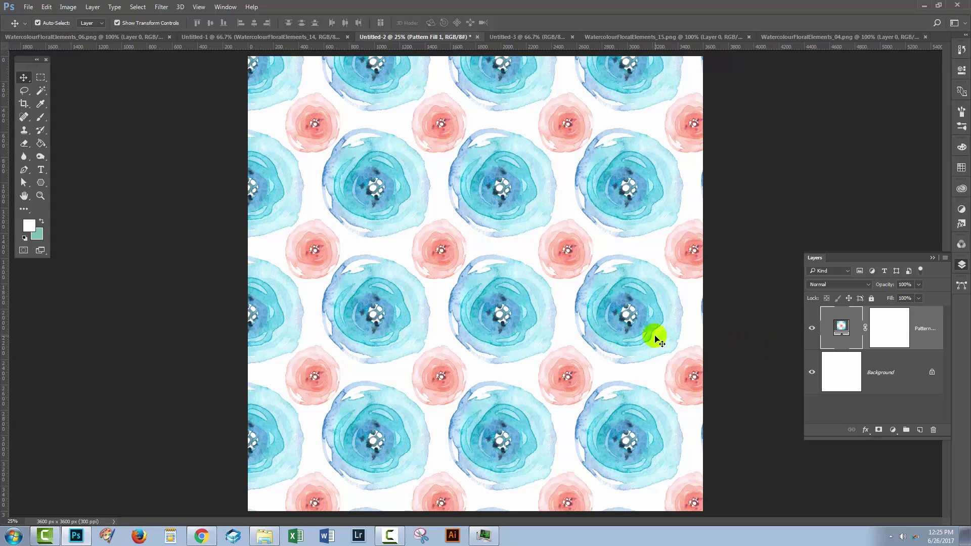
double_click(841, 328)
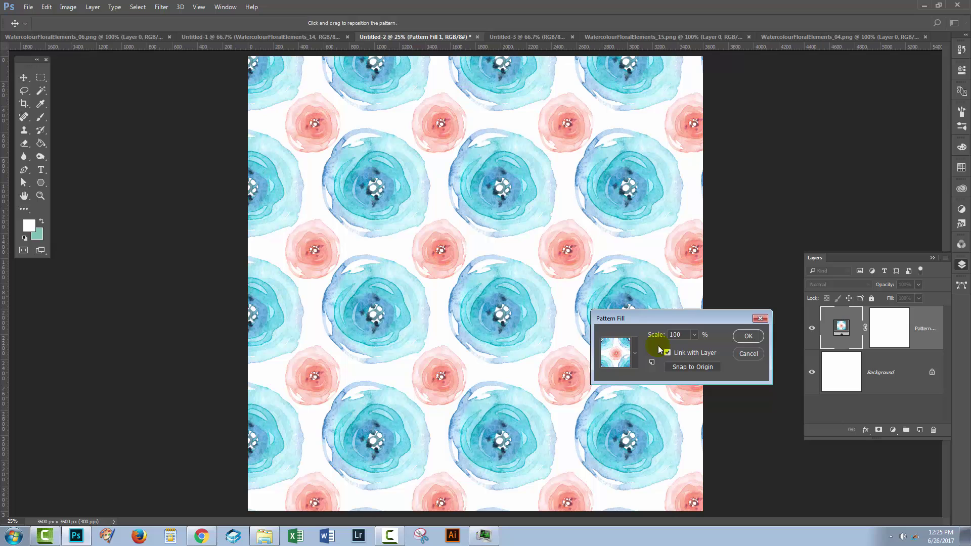
click(630, 359)
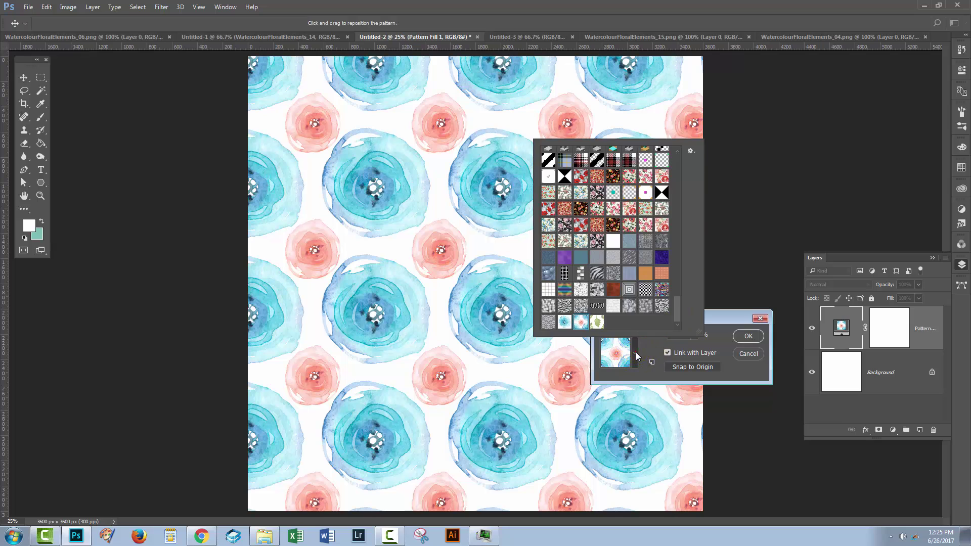
click(598, 323)
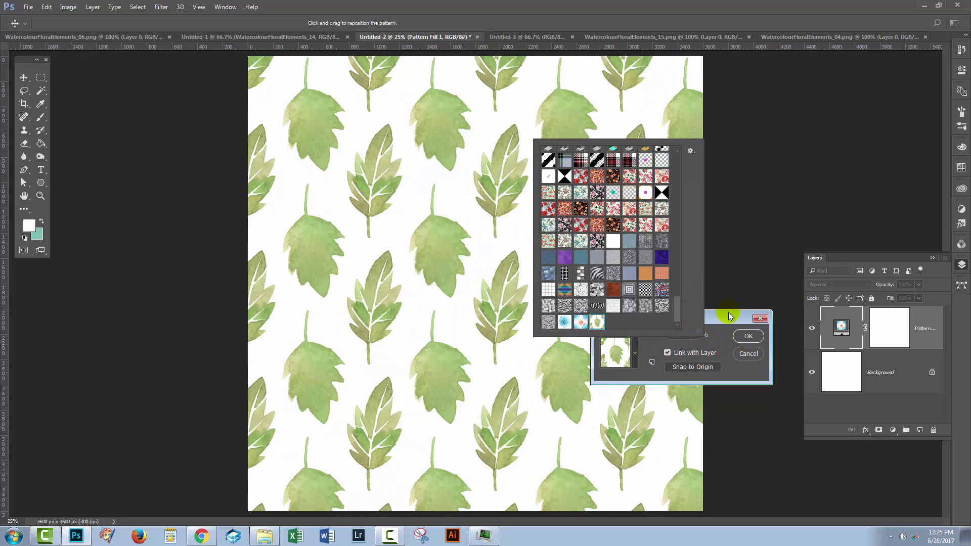
click(726, 316)
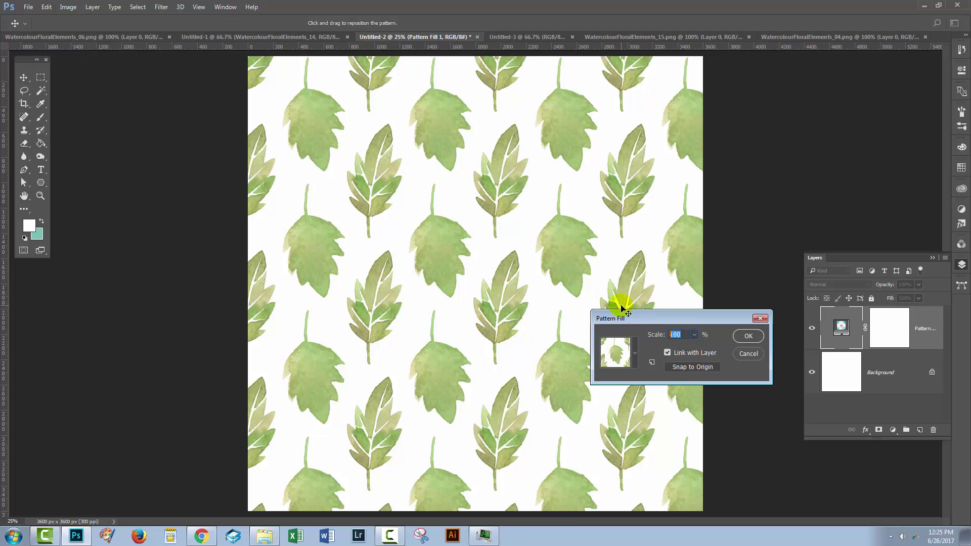
text(50)
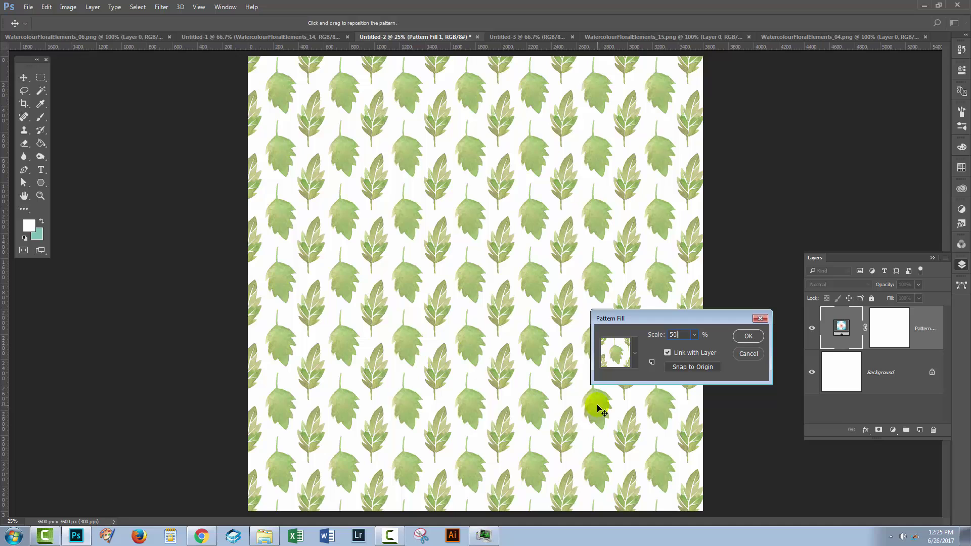
click(745, 337)
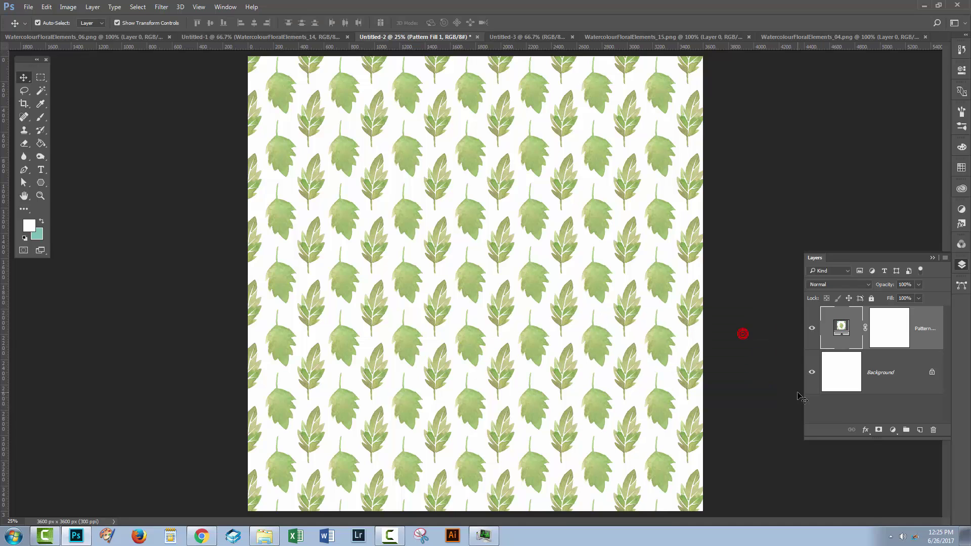